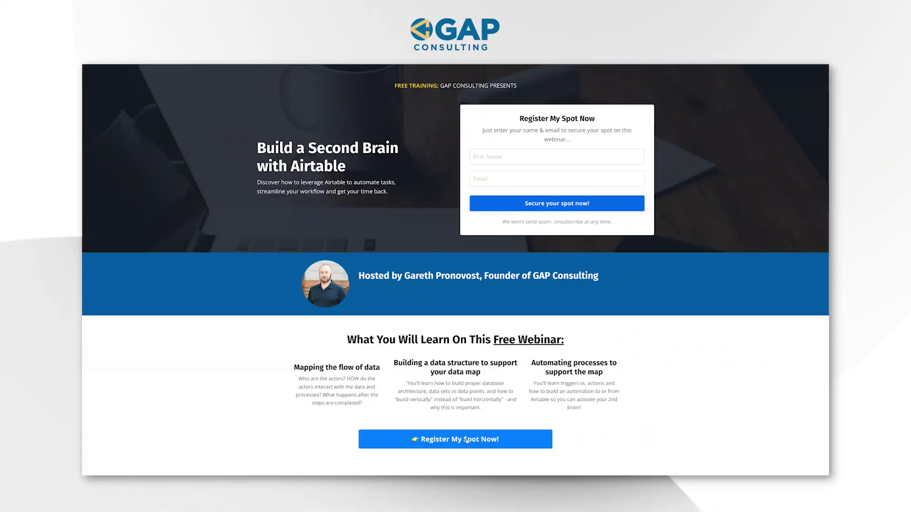
# Open the Register My Spot Now form and enter 'yourname@youremail.' in its Email field.
pyautogui.click(468, 440)
pyautogui.write('yourname@youremail.')
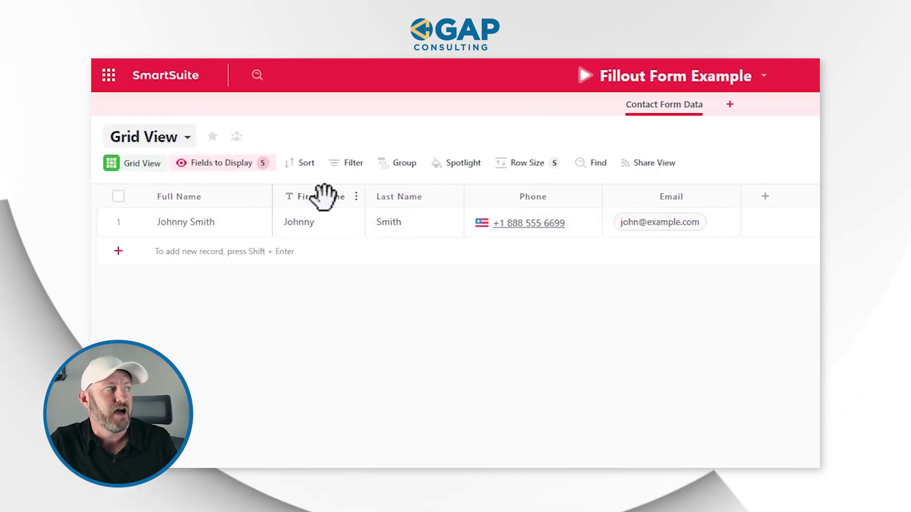
pyautogui.click(323, 222)
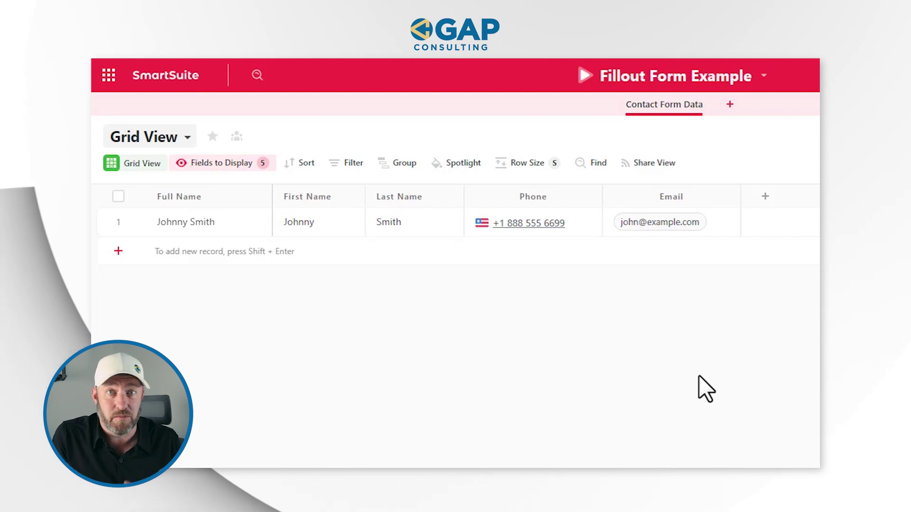
# Browse the new-view types for the Contact Form Data table, looking at Form.
pyautogui.click(167, 144)
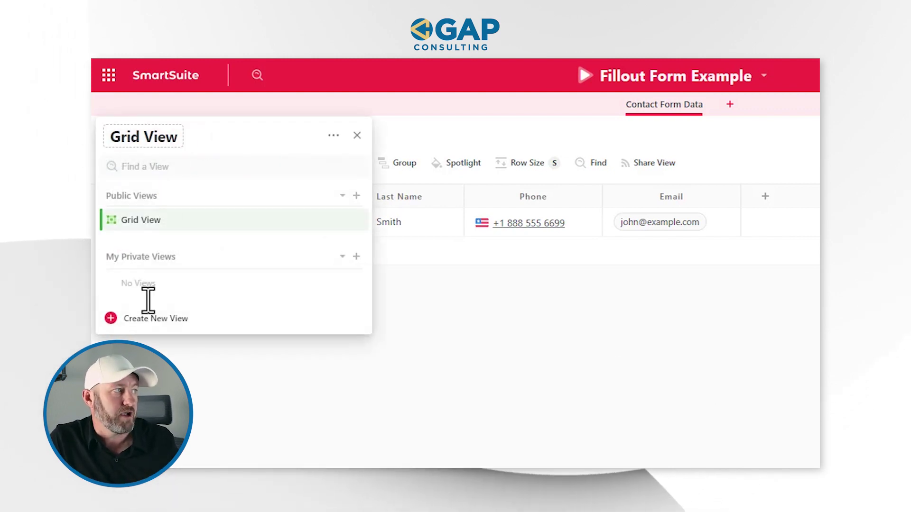
pyautogui.click(143, 319)
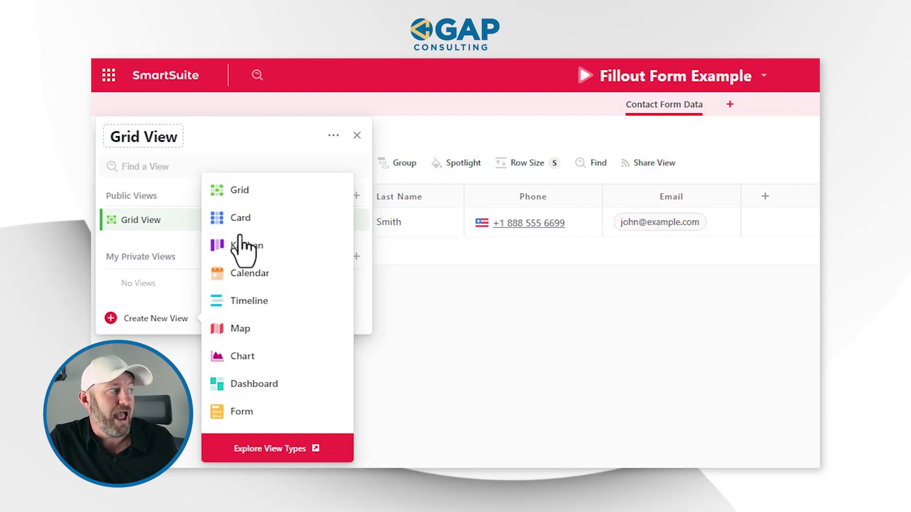
pyautogui.moveTo(227, 422)
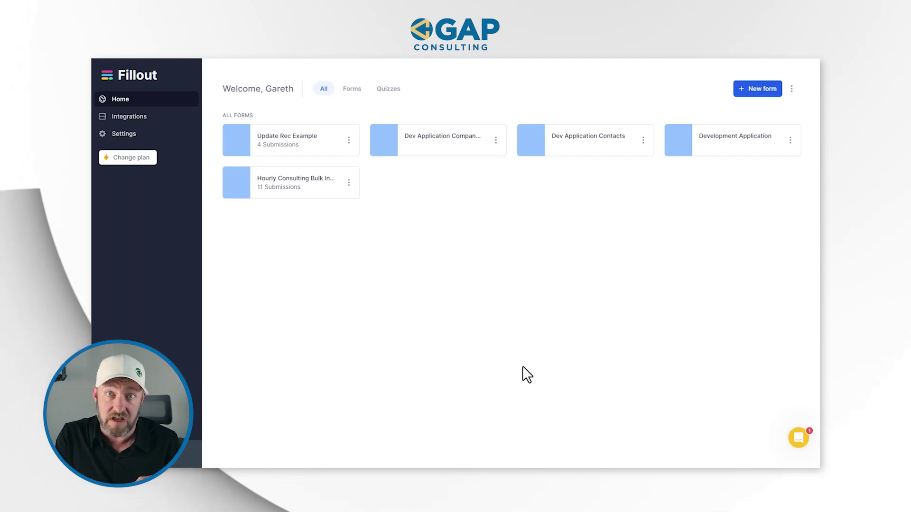
# Start a new Fillout form connected to an integration and list every response storage option.
pyautogui.click(756, 100)
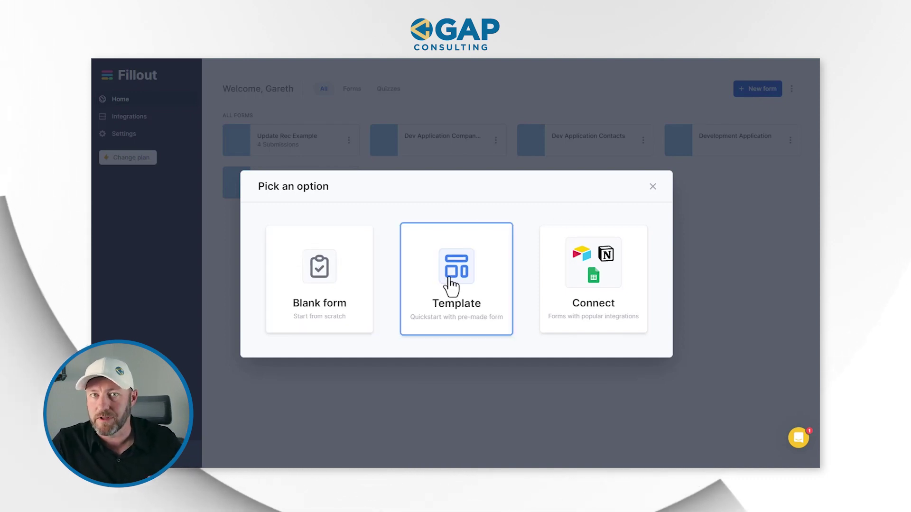
pyautogui.click(571, 309)
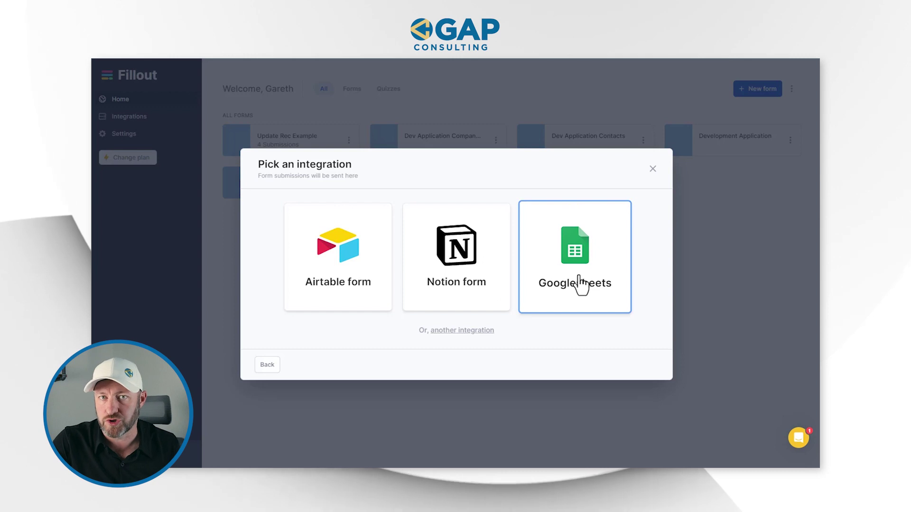
pyautogui.click(479, 330)
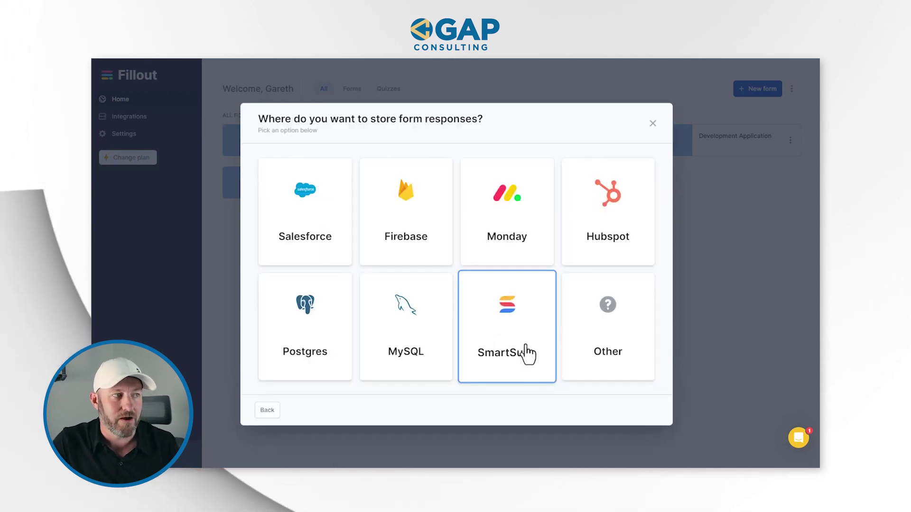
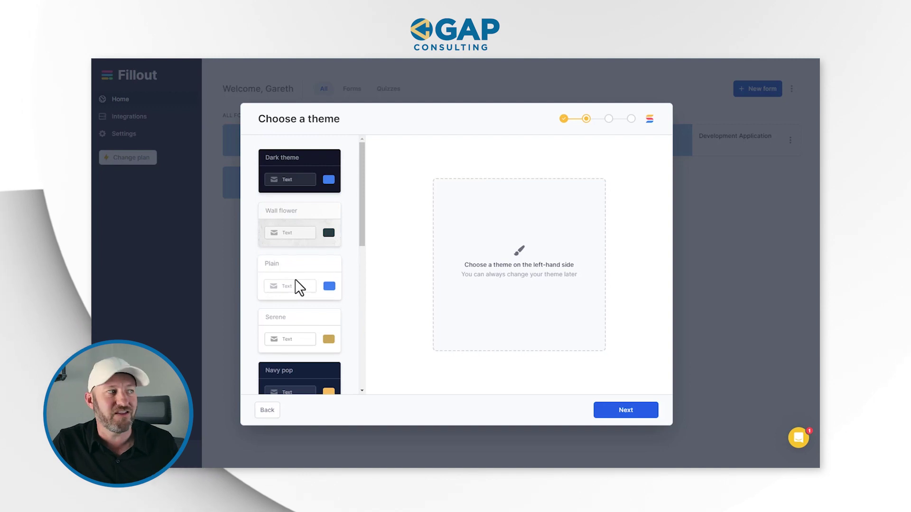
# Apply the Plain theme, advance to the SmartSuite connection step, and view the SmartSuite contact records.
pyautogui.click(293, 270)
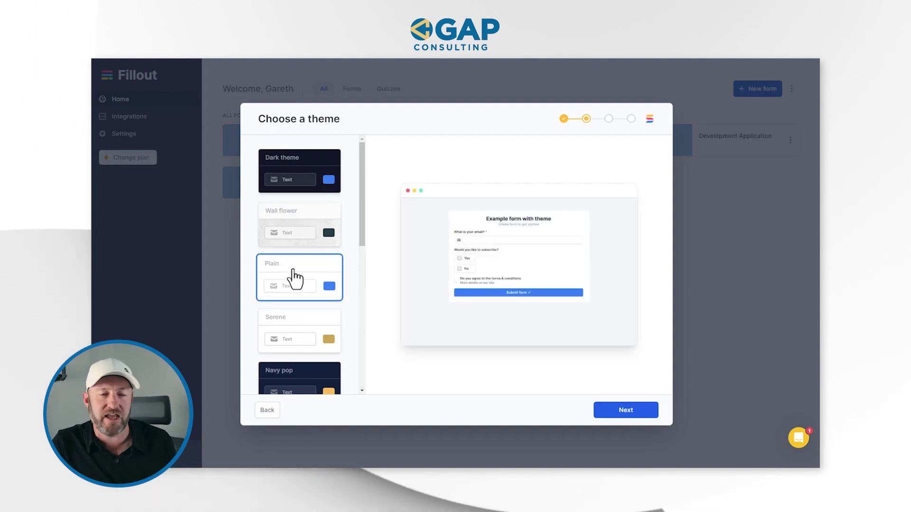
pyautogui.click(637, 418)
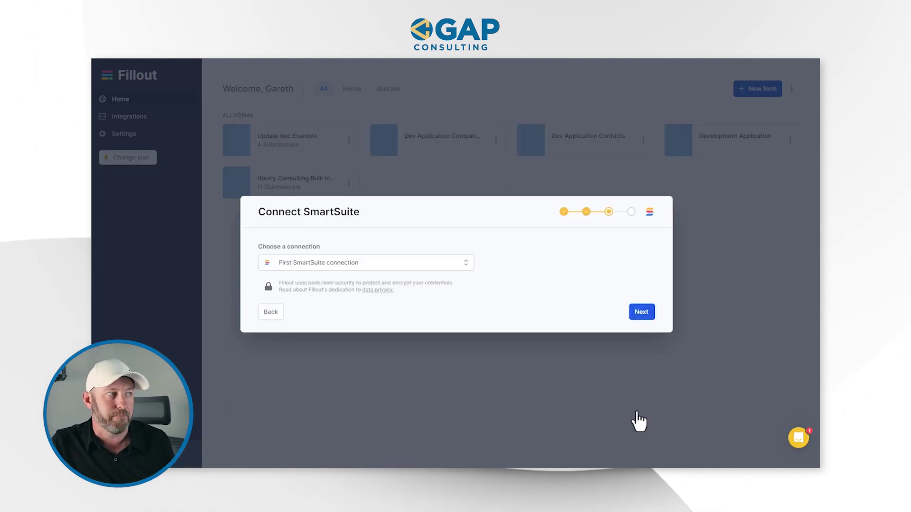
pyautogui.click(390, 264)
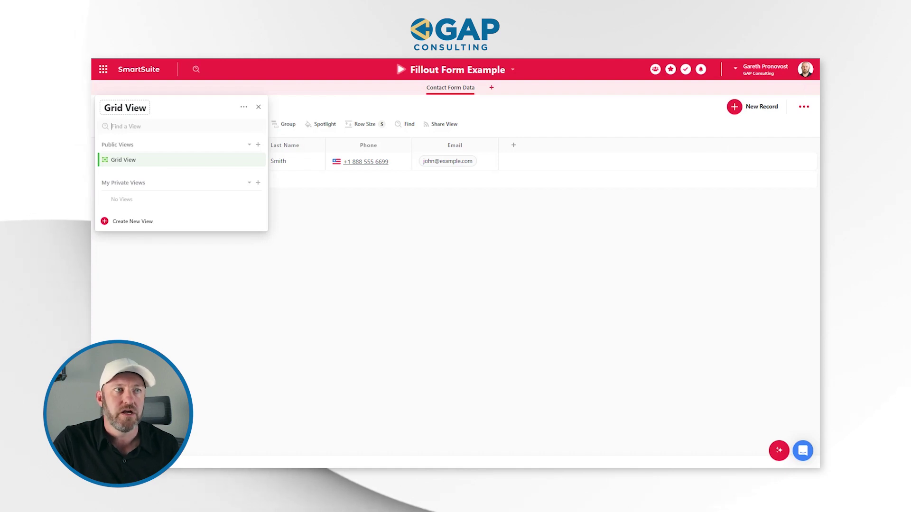
pyautogui.click(806, 72)
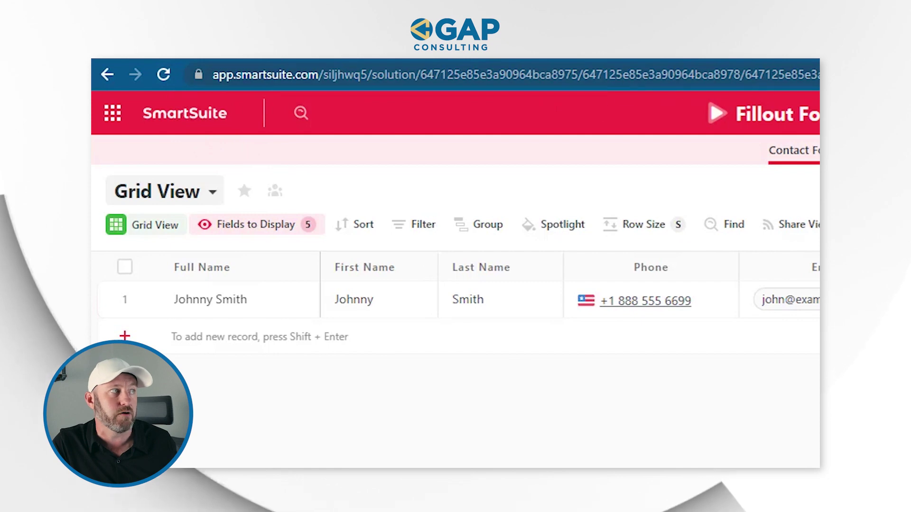
# Select the workspace ID in the SmartSuite page URL.
pyautogui.click(338, 75)
pyautogui.doubleClick(345, 76)
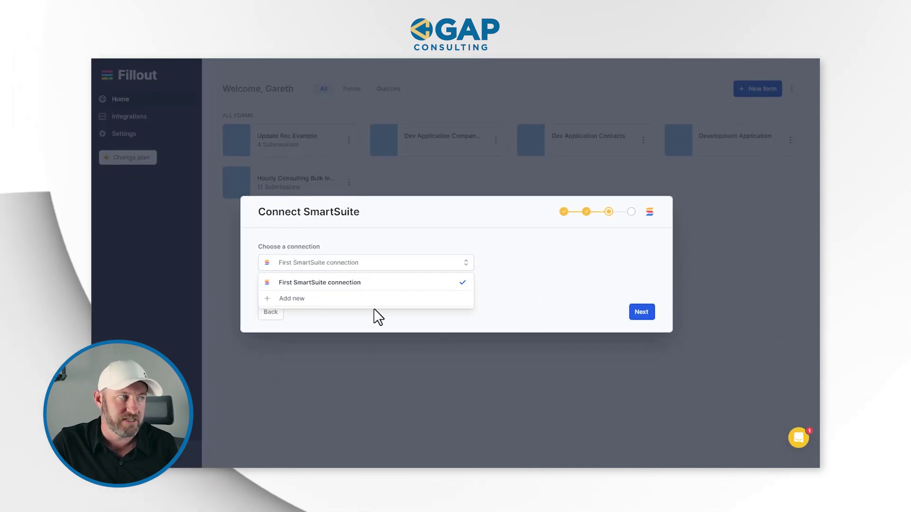
# Store responses in Contact Form Data of Fillout Form Example via First SmartSuite connection.
pyautogui.click(360, 283)
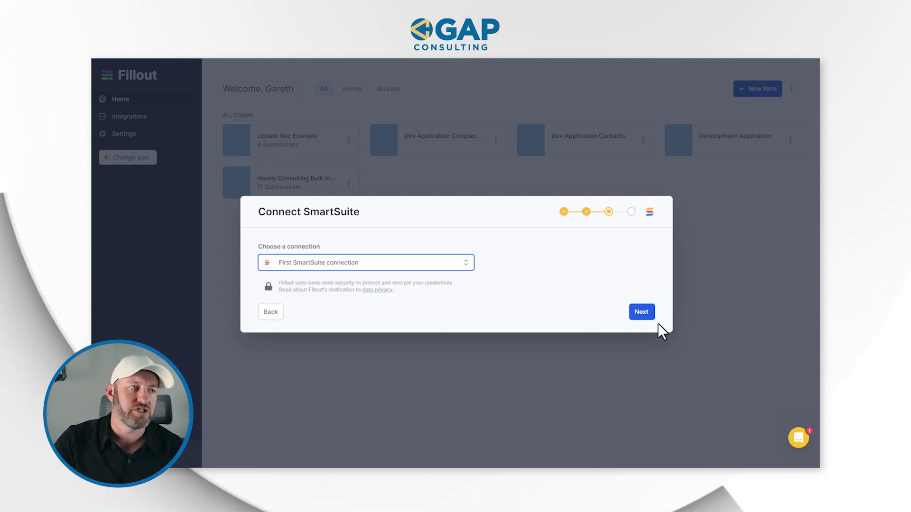
pyautogui.click(645, 314)
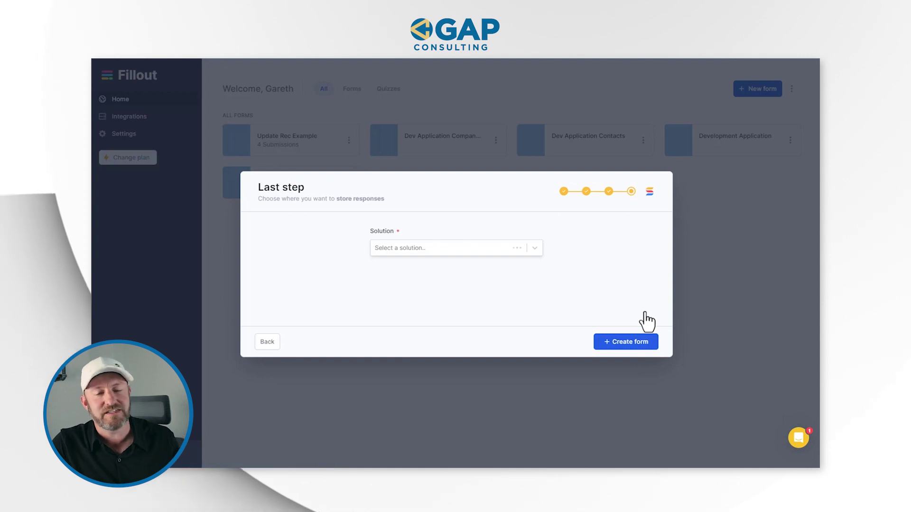
pyautogui.click(536, 255)
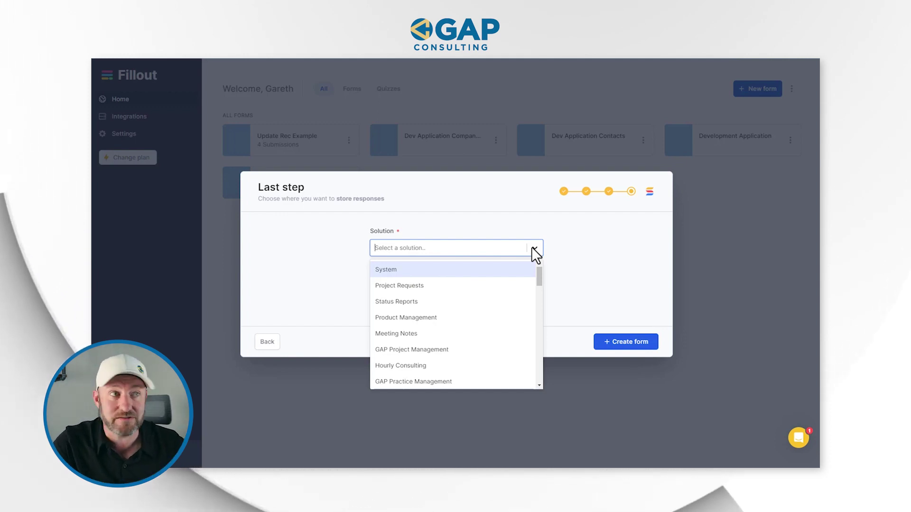
pyautogui.write('fill')
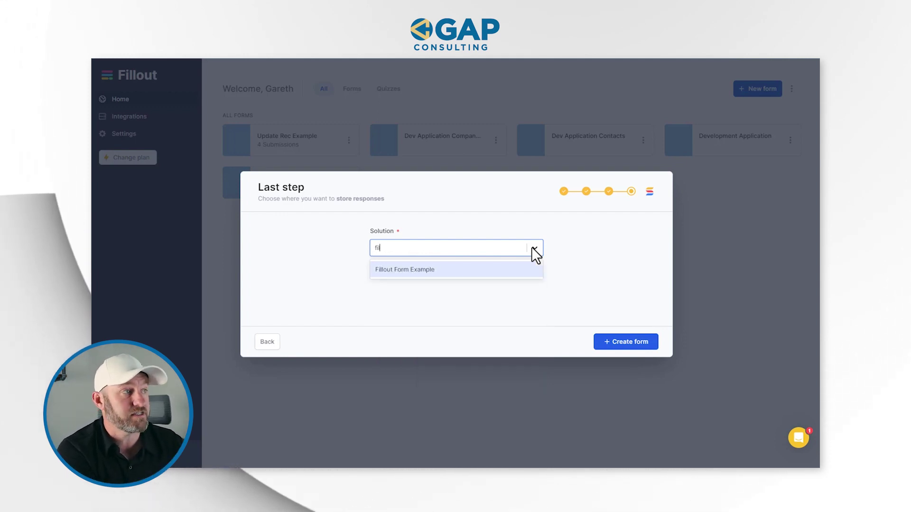
pyautogui.click(443, 269)
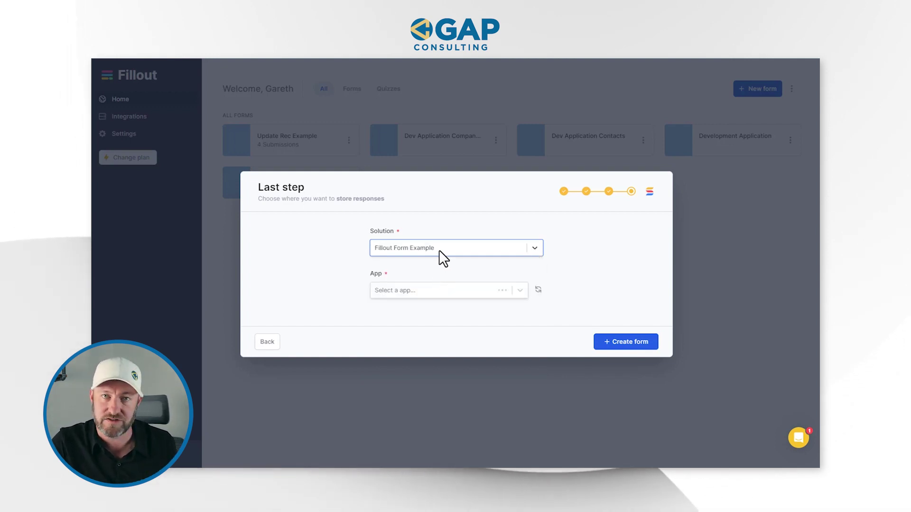
pyautogui.click(448, 293)
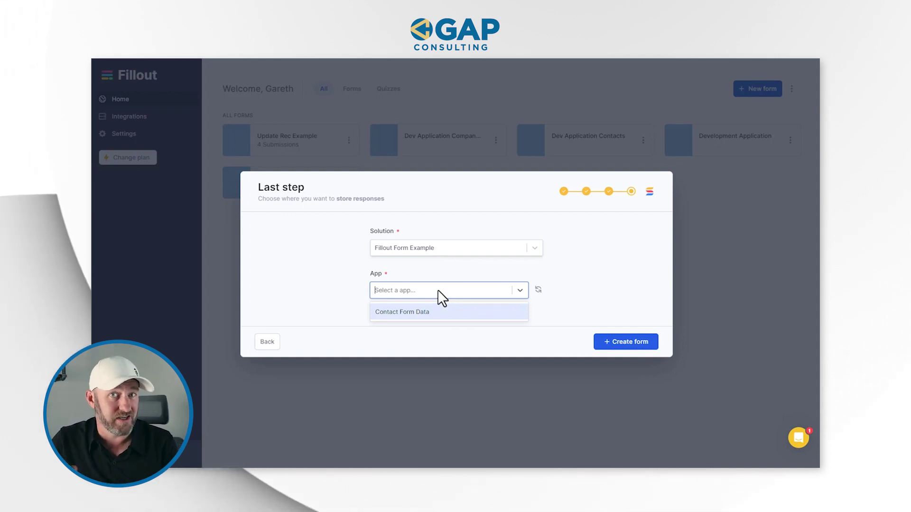
pyautogui.click(432, 315)
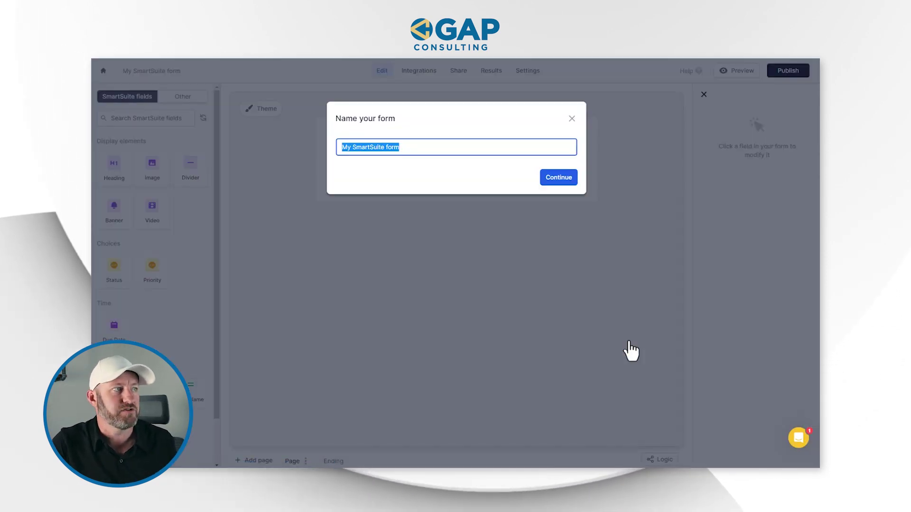
# Keep the default form name and add the First Name field to the form.
pyautogui.click(565, 177)
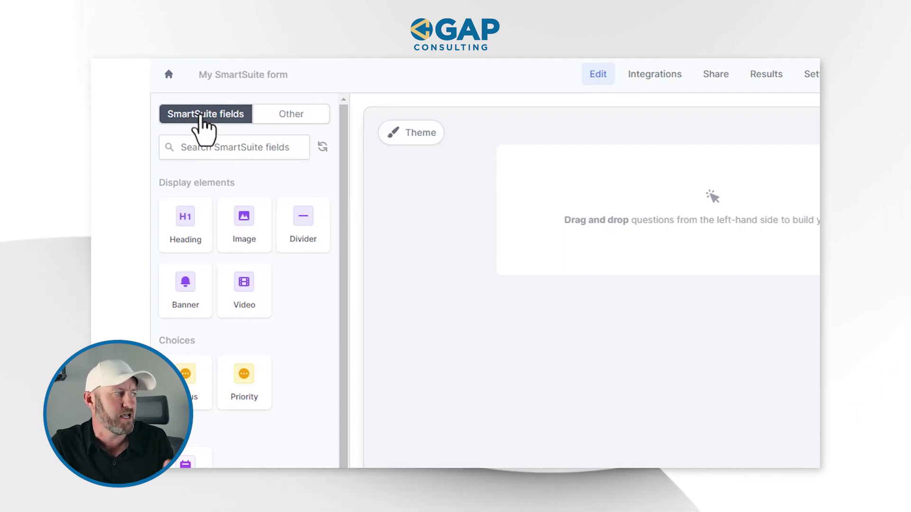
pyautogui.scroll(-8, 204, 126)
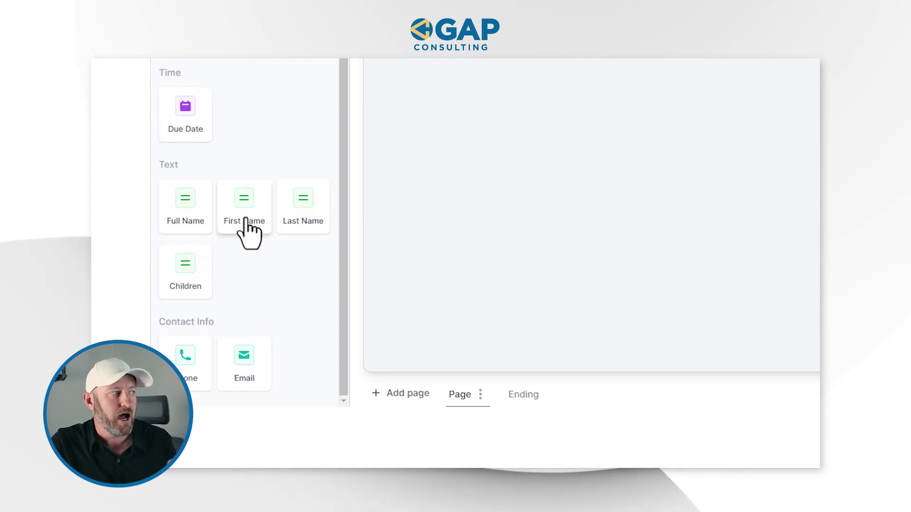
pyautogui.click(246, 219)
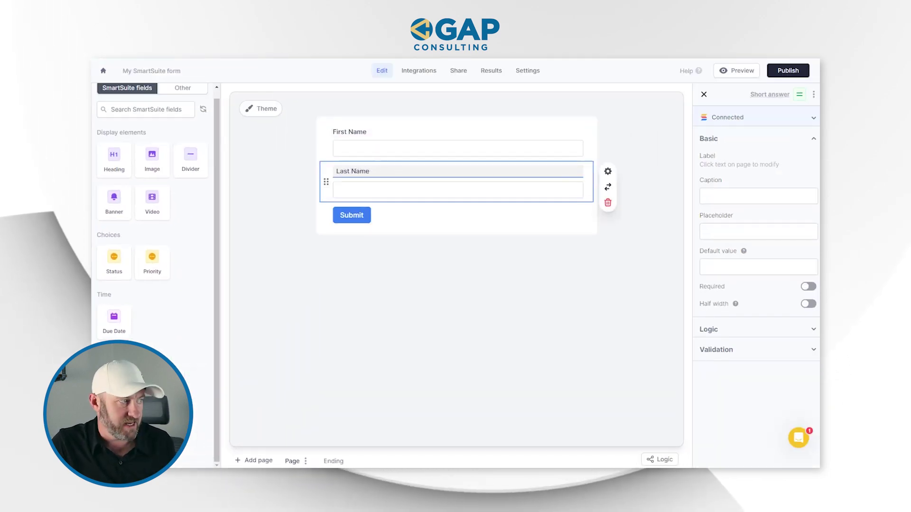
pyautogui.scroll(-1, 145, 299)
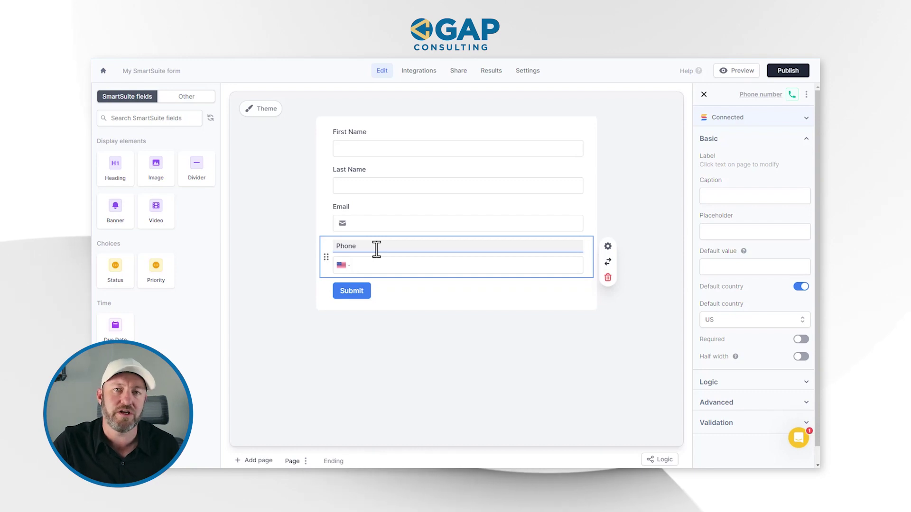
pyautogui.click(506, 263)
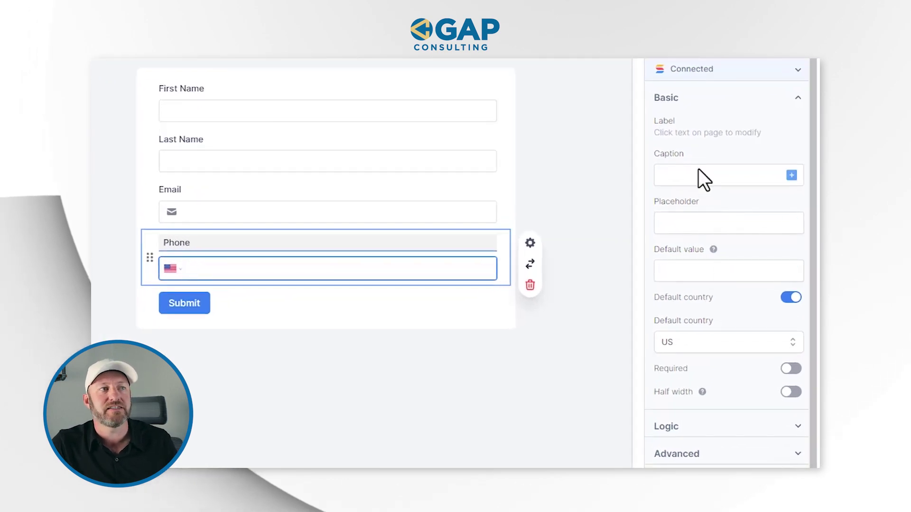
pyautogui.click(705, 174)
pyautogui.write('test caption')
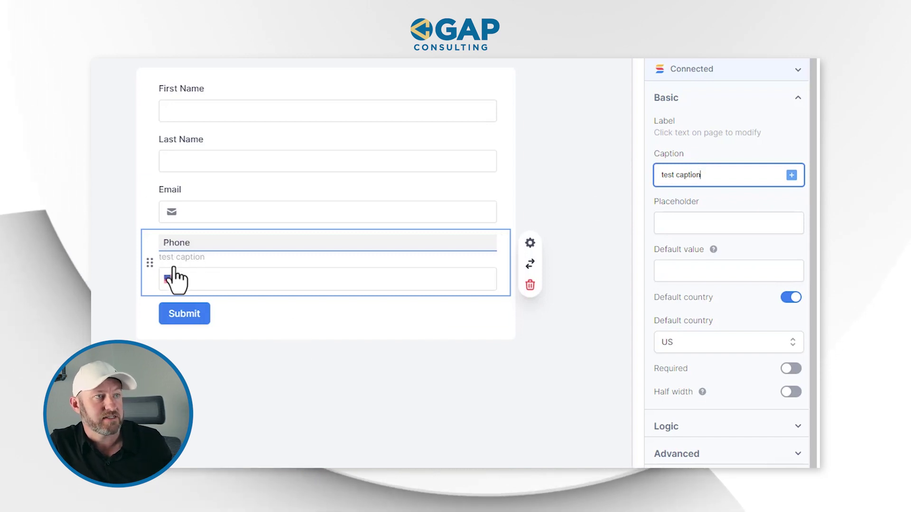
pyautogui.click(726, 221)
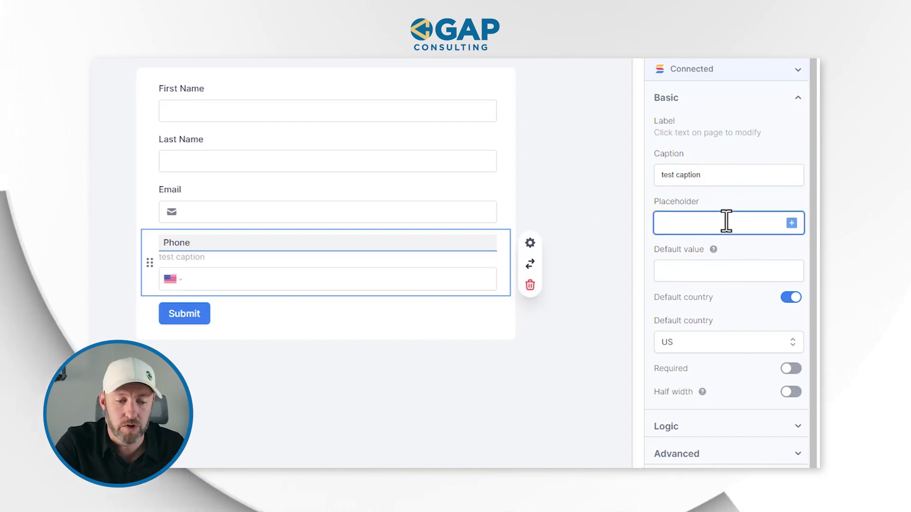
pyautogui.write('8885551212')
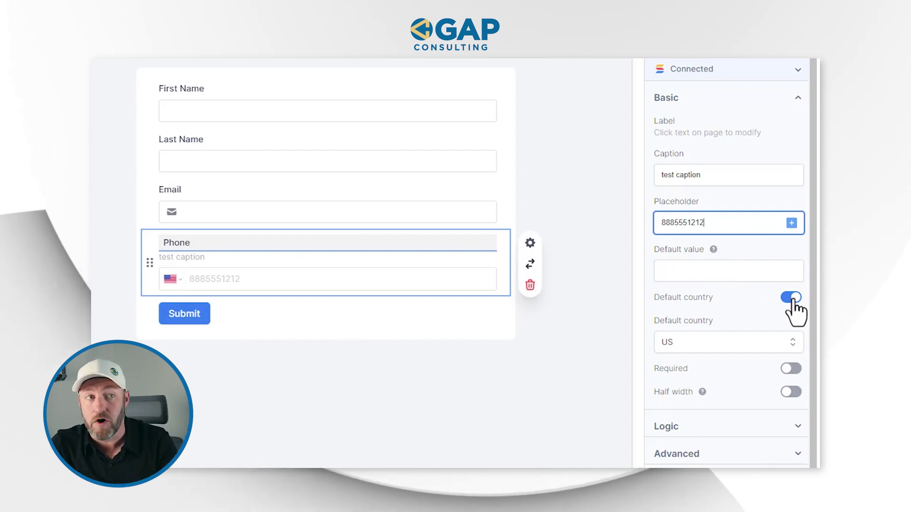
# Make Phone and Email half width and drag Phone beside Email on one row.
pyautogui.scroll(-1, 775, 346)
pyautogui.scroll(-1, 783, 349)
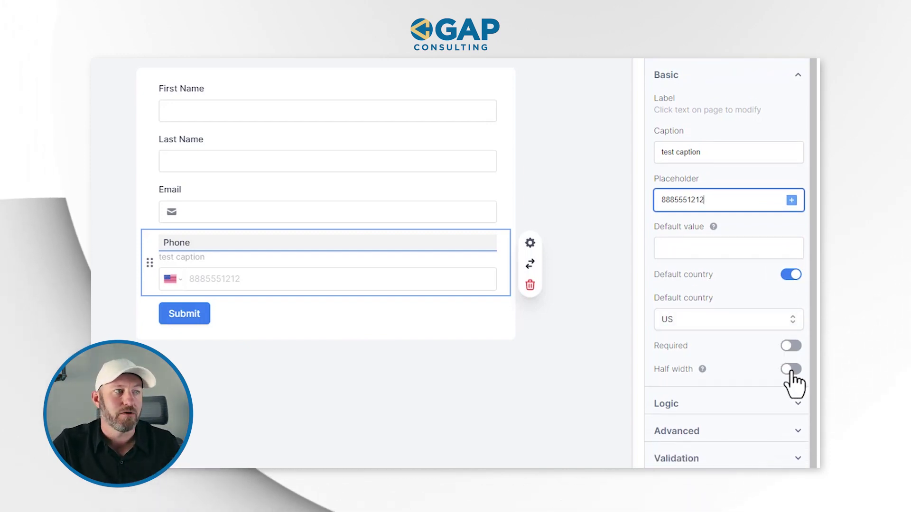
pyautogui.click(791, 371)
pyautogui.click(382, 196)
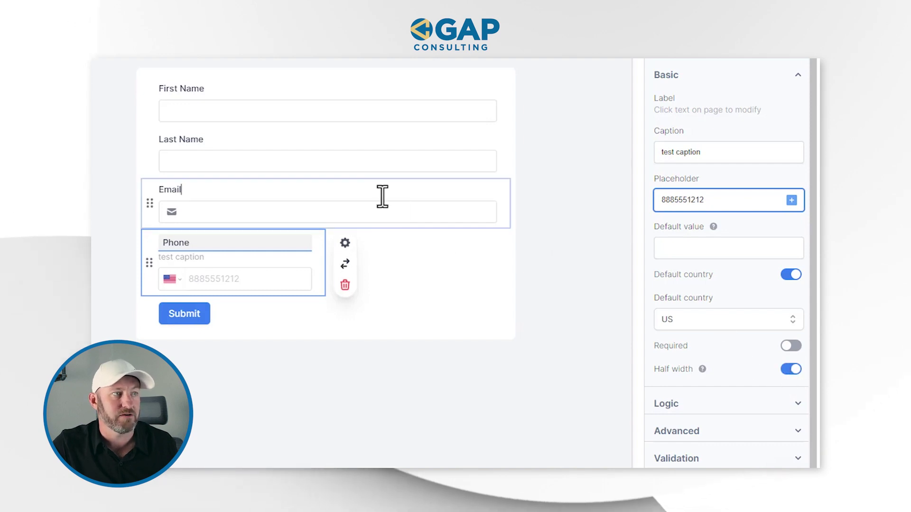
pyautogui.click(801, 321)
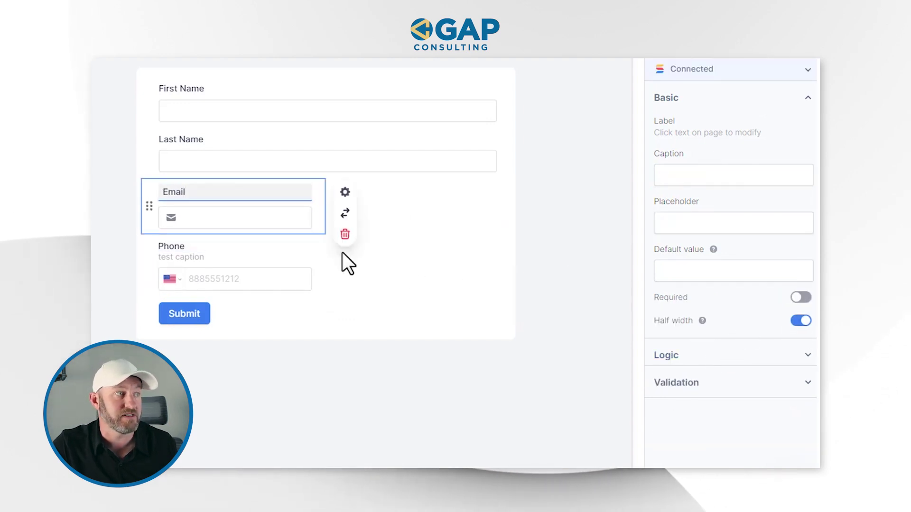
pyautogui.moveTo(150, 261); pyautogui.dragTo(359, 219)
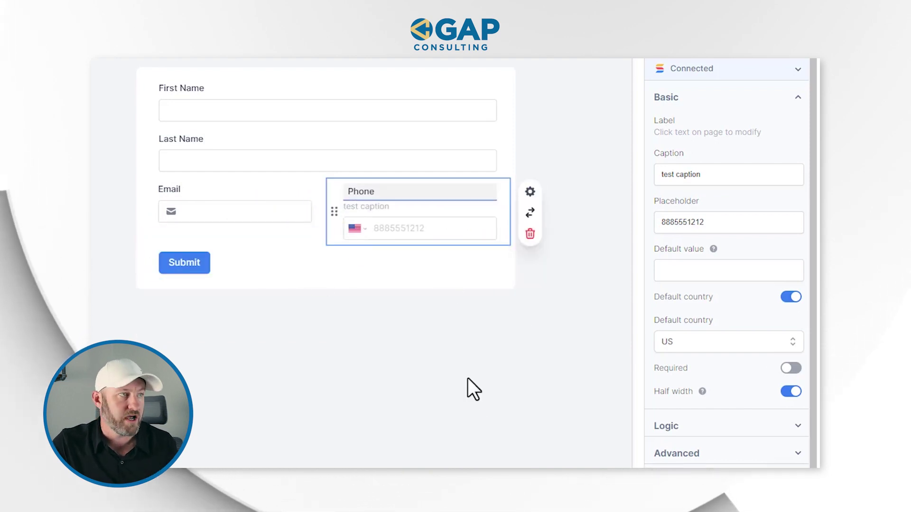
# Expand the Phone field's Logic, Advanced and Validation sections, toggling Hide country selection.
pyautogui.scroll(-1, 697, 413)
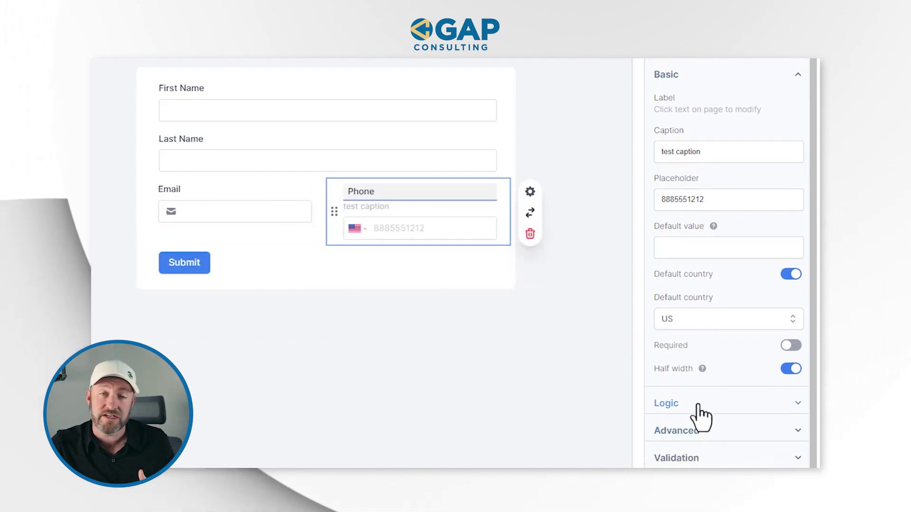
pyautogui.click(701, 404)
pyautogui.scroll(-5, 701, 416)
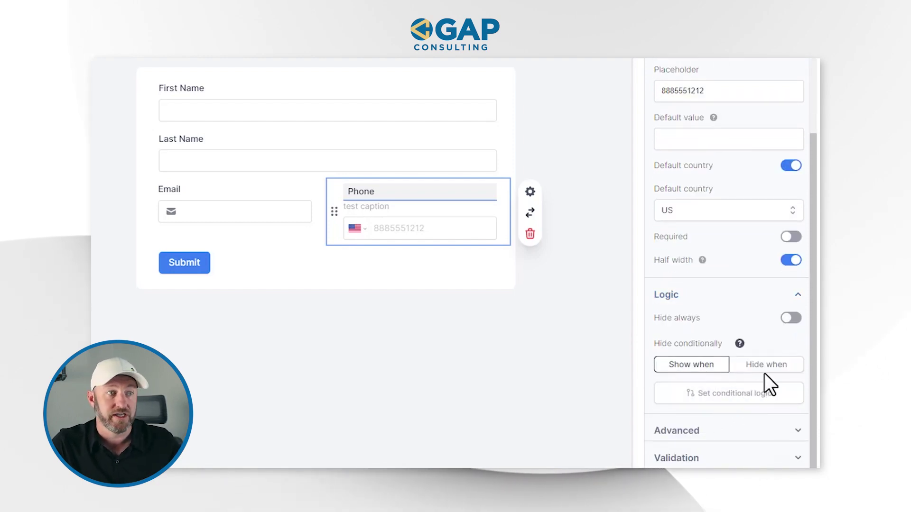
pyautogui.click(739, 433)
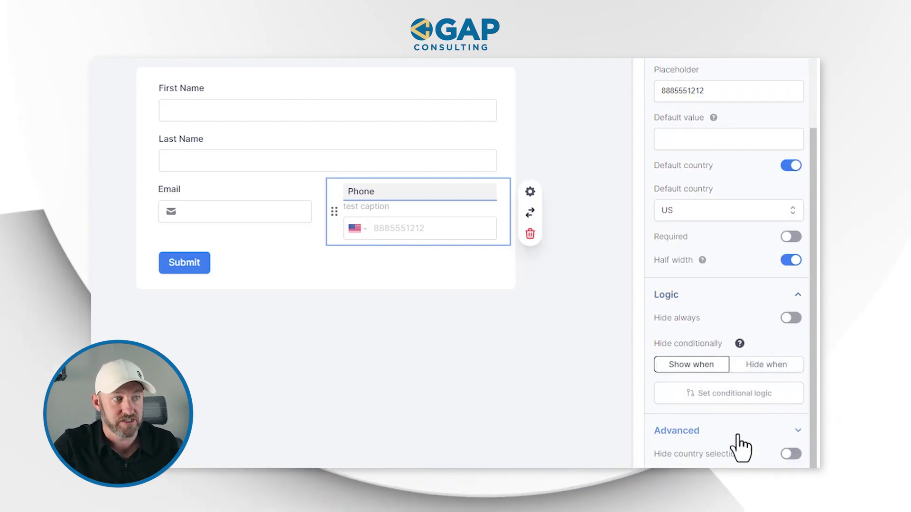
pyautogui.scroll(-1, 731, 408)
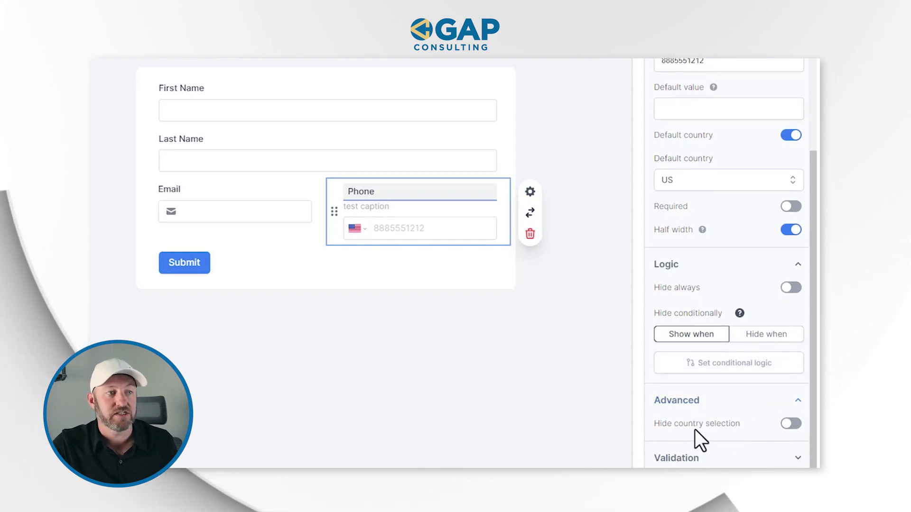
pyautogui.click(788, 424)
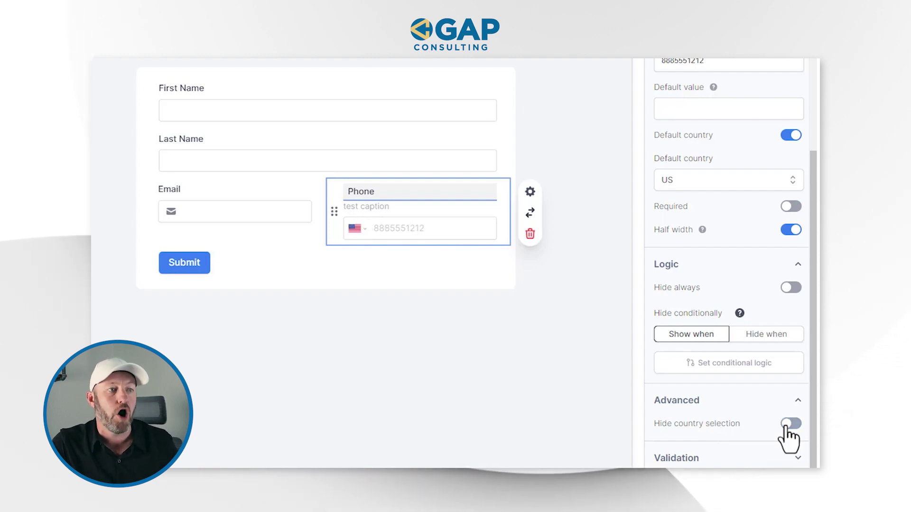
pyautogui.click(744, 458)
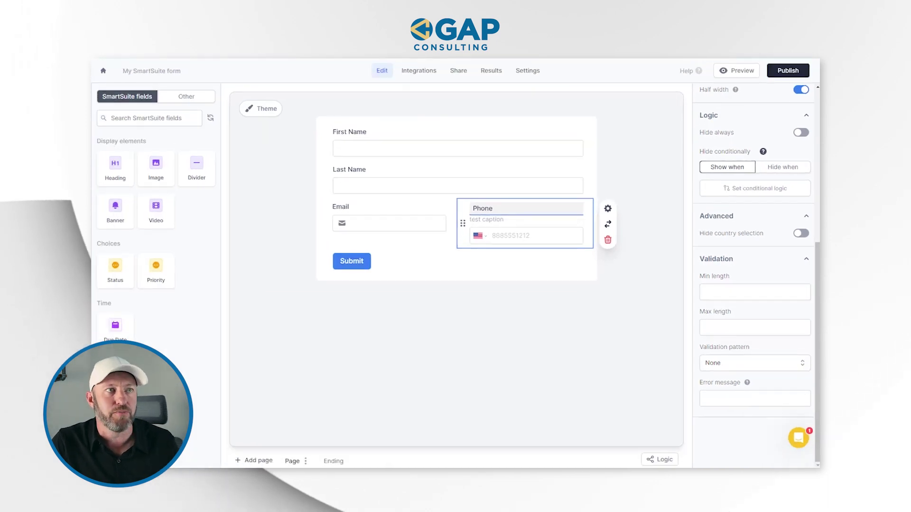
# Publish the form and open the live version in a new tab.
pyautogui.click(787, 72)
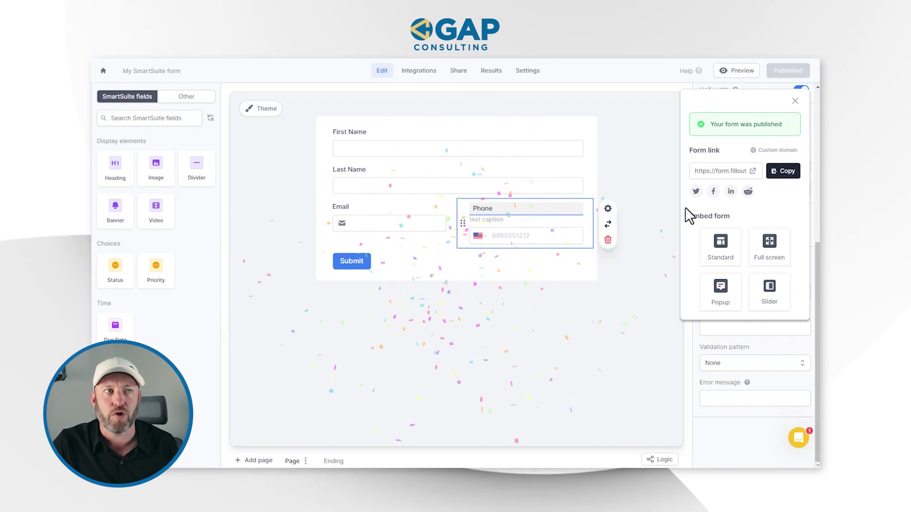
pyautogui.click(753, 173)
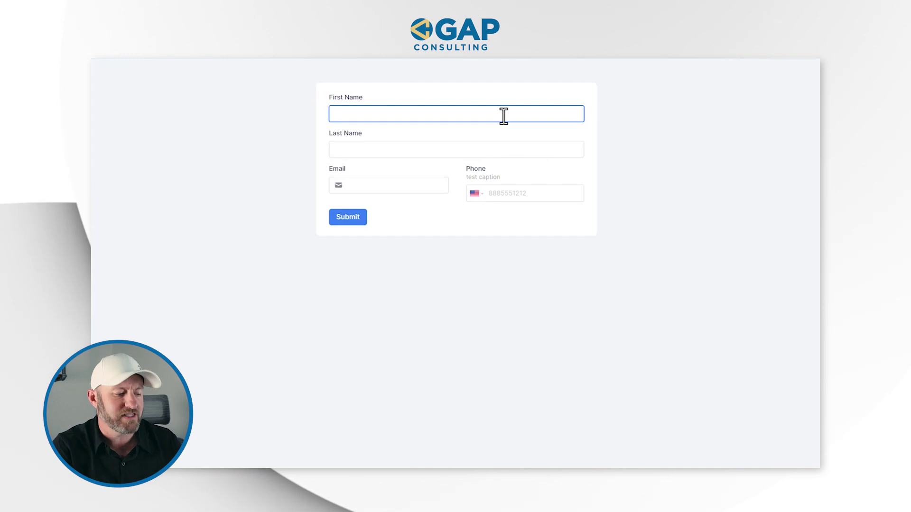
# Fill in a test contact's first and last name, email and phone, and submit.
pyautogui.press('Tab')
pyautogui.write('Pronovost')
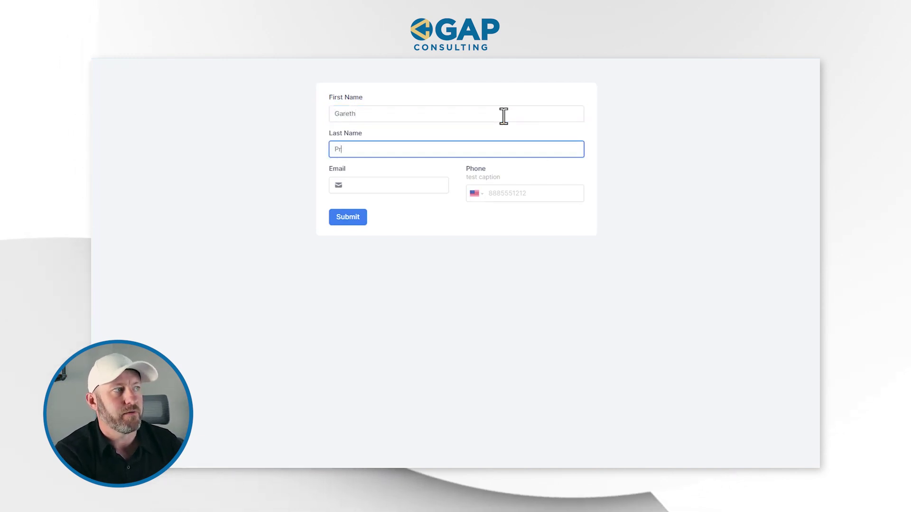
pyautogui.press('Tab')
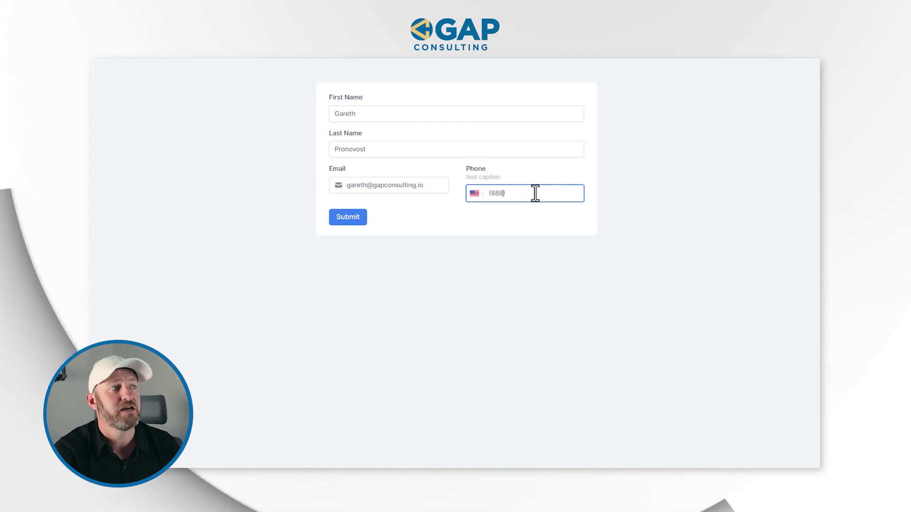
pyautogui.write('5-111')
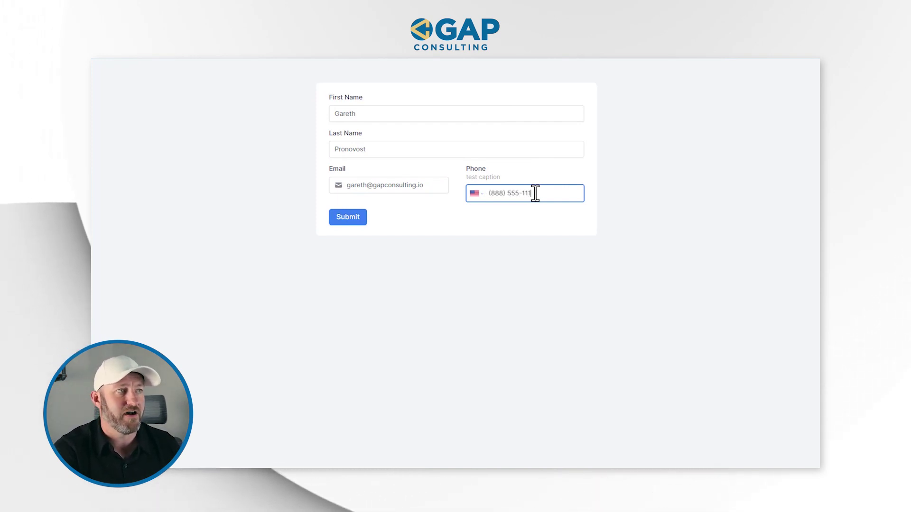
pyautogui.write('2')
pyautogui.click(343, 216)
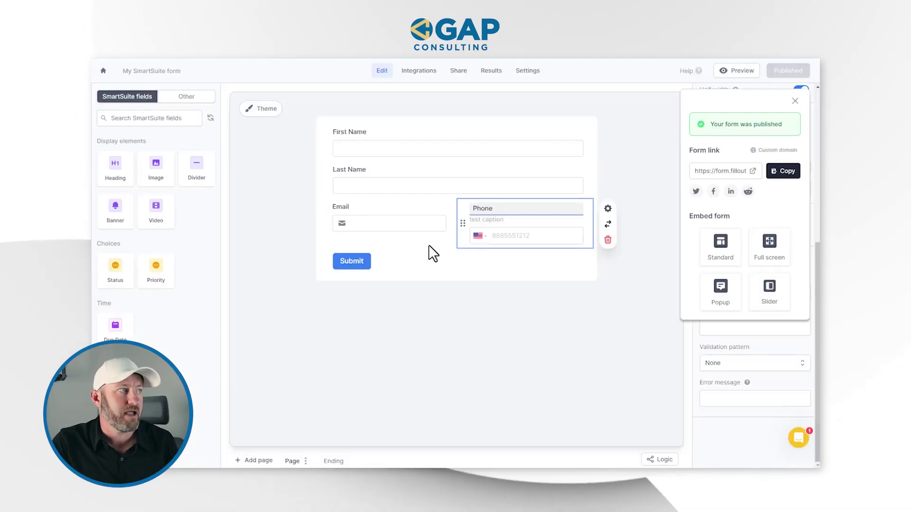
# Duplicate My SmartSuite form from the home list and open My SmartSuite form 1.
pyautogui.click(104, 72)
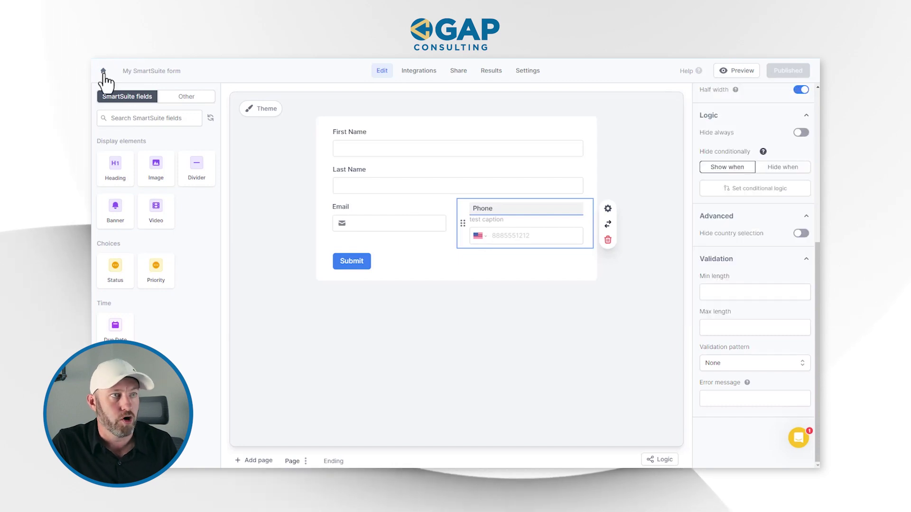
pyautogui.click(103, 72)
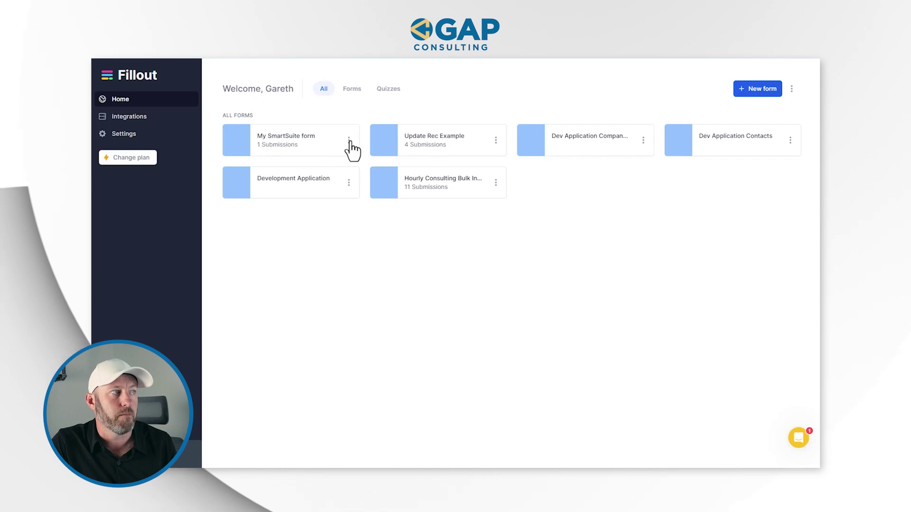
pyautogui.click(349, 140)
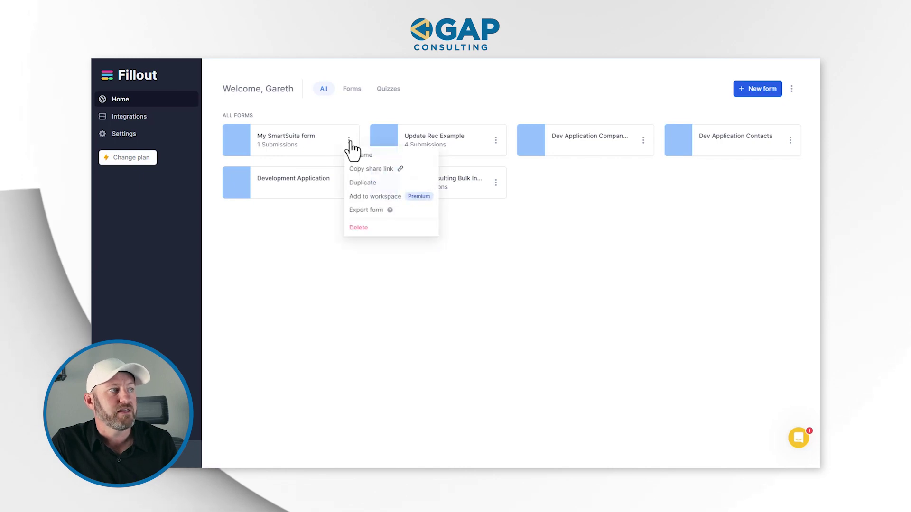
pyautogui.click(376, 184)
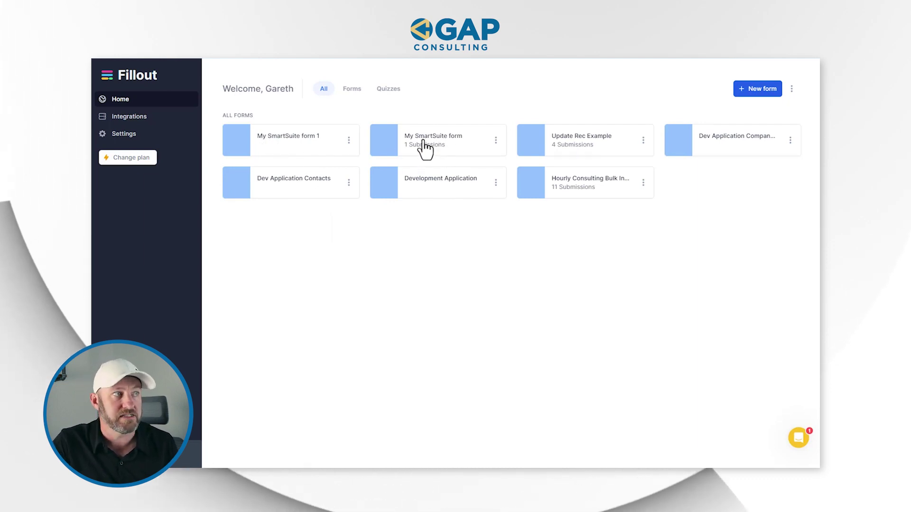
pyautogui.click(282, 146)
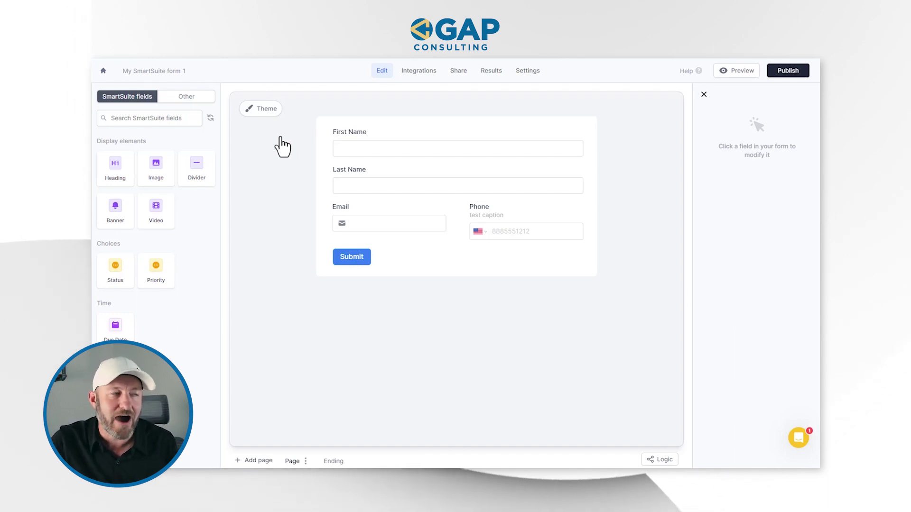
# Switch the copied form's SmartSuite integration action to Update record.
pyautogui.click(418, 76)
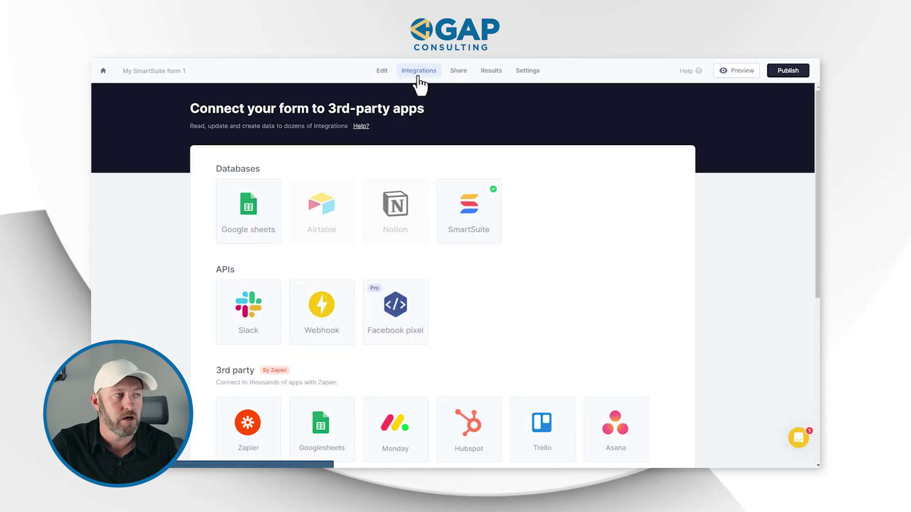
pyautogui.click(468, 227)
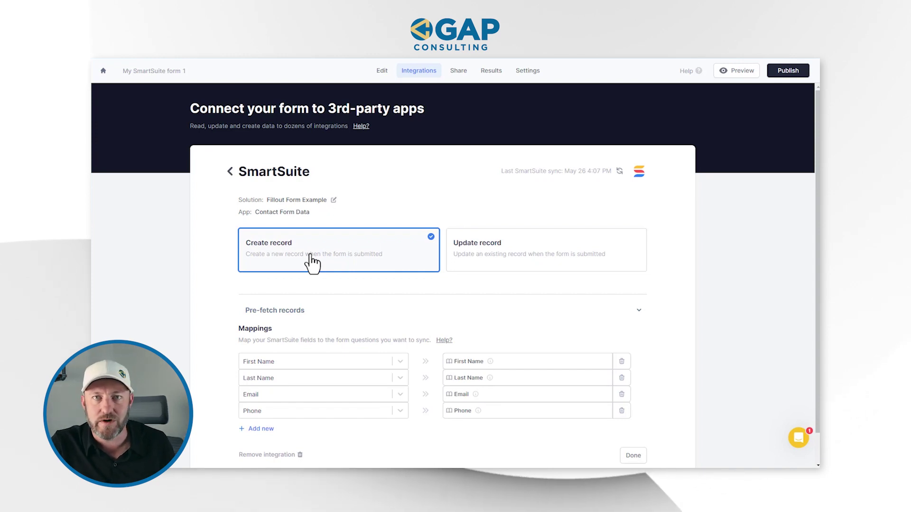
pyautogui.click(484, 266)
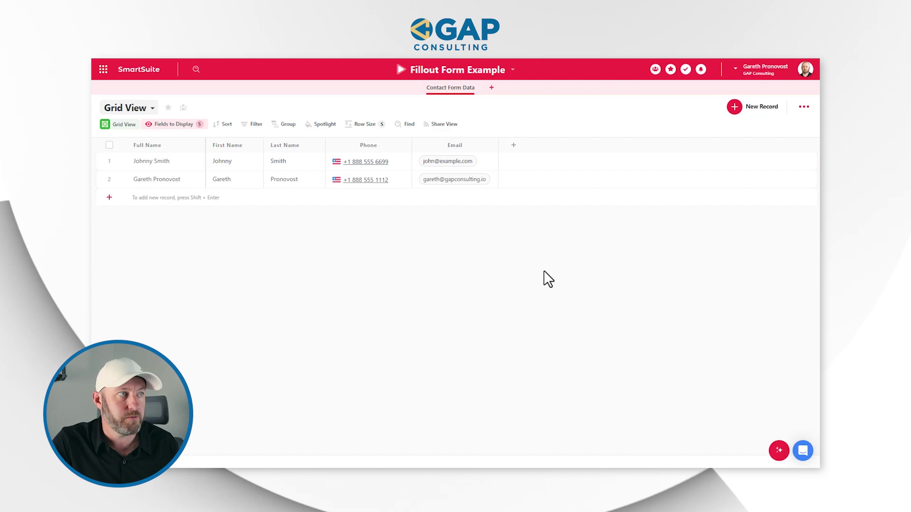
# Add a formula field named 'Update Record URL' that uses the pasted CONCAT Fillout link formula with RECORD_ID().
pyautogui.click(514, 145)
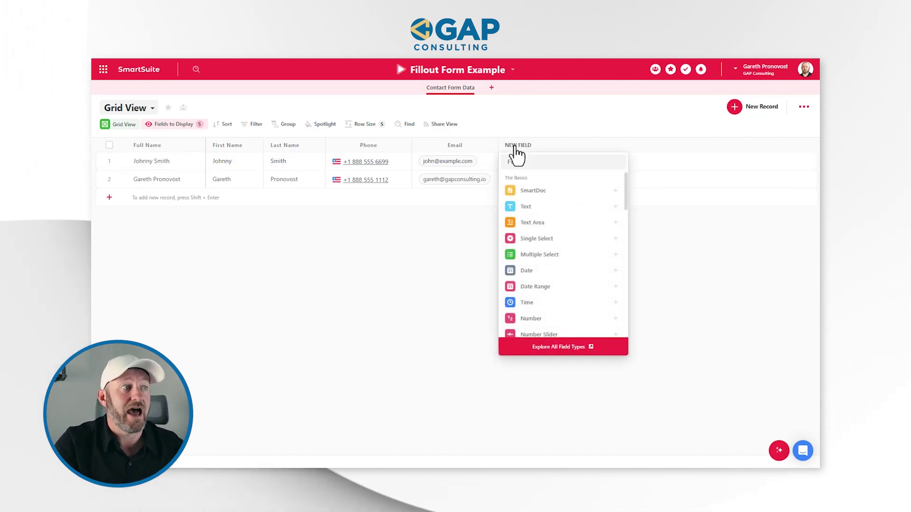
pyautogui.write('Formula')
pyautogui.click(532, 190)
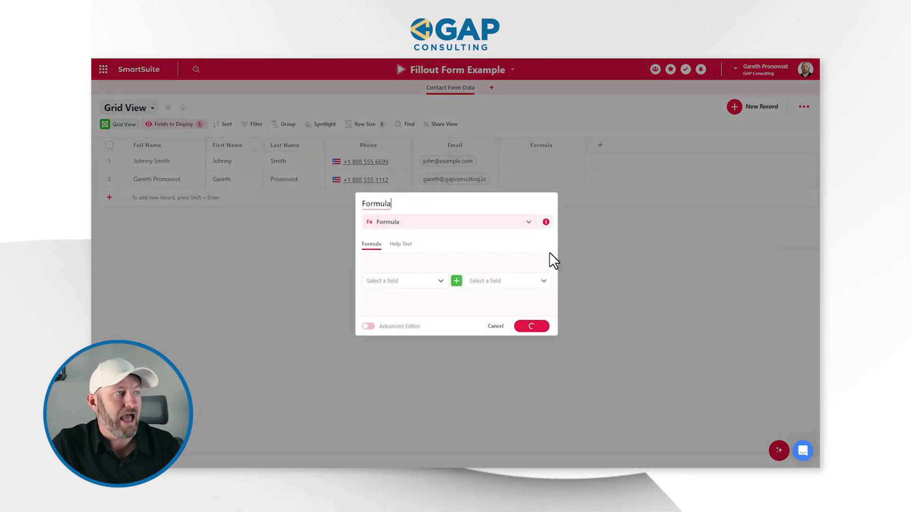
pyautogui.click(369, 326)
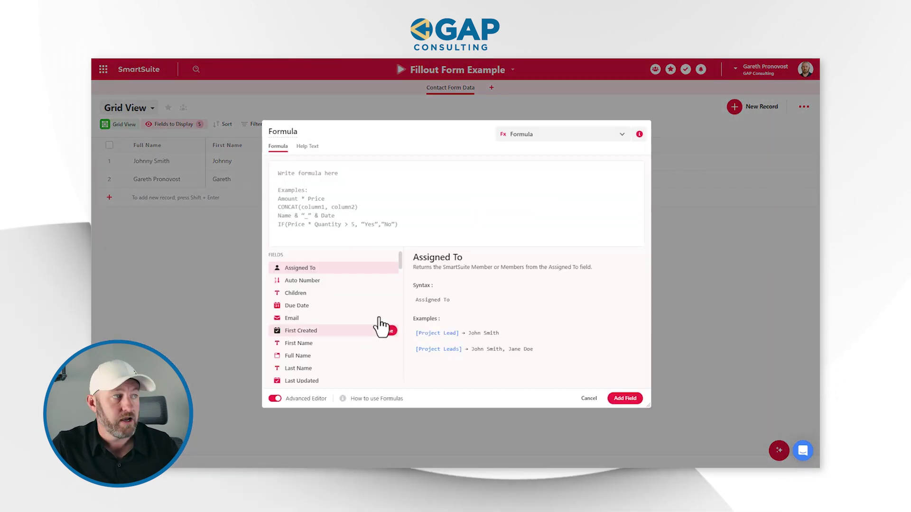
pyautogui.click(355, 188)
pyautogui.write('CONCAT("https://form.fillout.com/t/vc4HhNwxzRus?id=", RECORD_ID())')
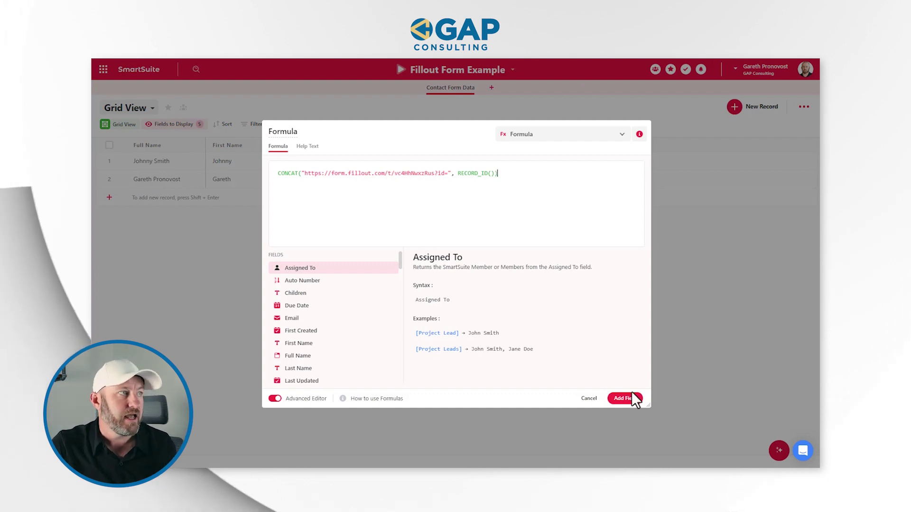
pyautogui.doubleClick(292, 134)
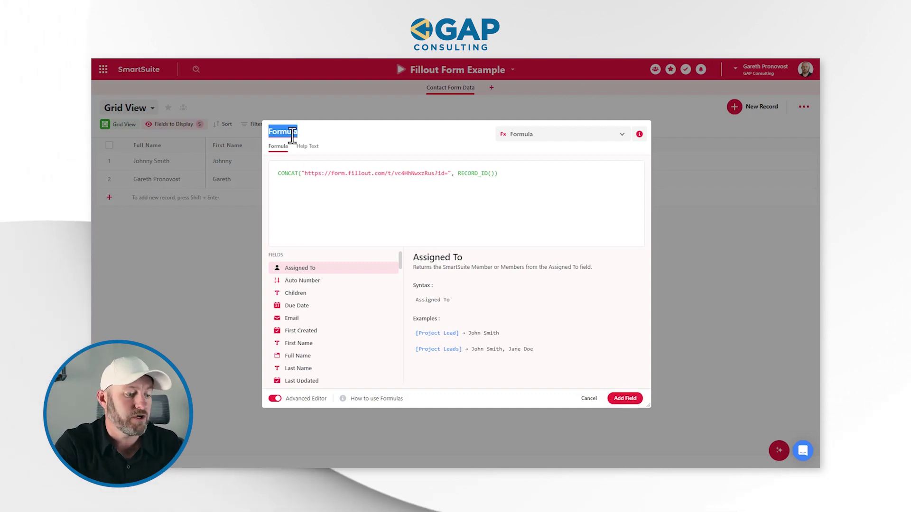
pyautogui.write('Update Record URL')
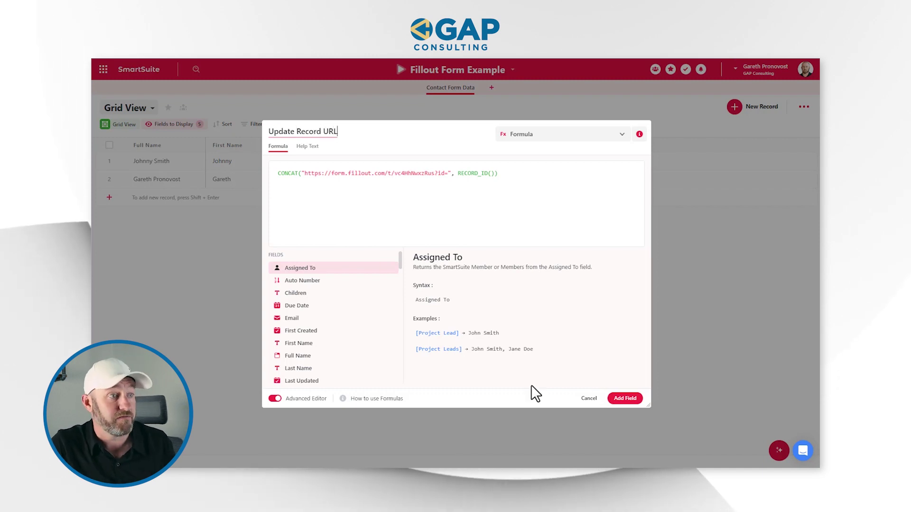
pyautogui.click(620, 401)
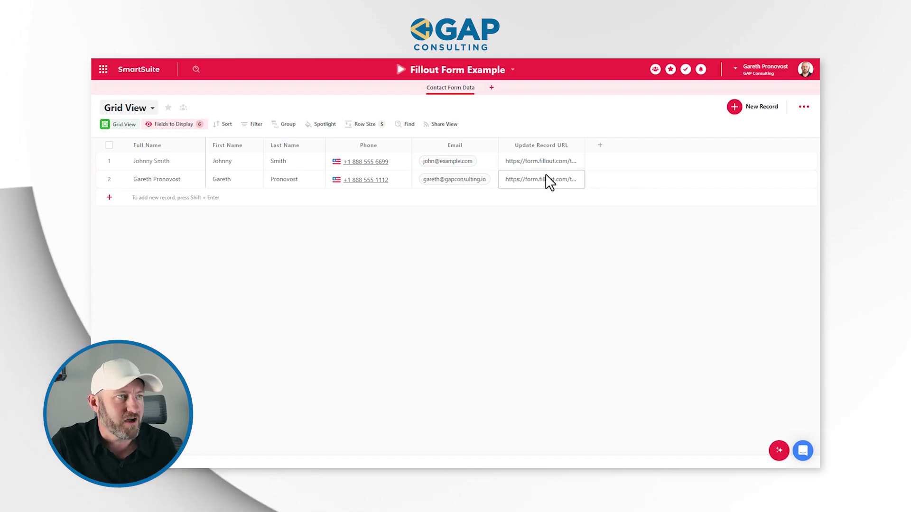
# Widen the Update Record URL column and check the links, publish the Fillout form, then open row 2's update link.
pyautogui.moveTo(585, 145); pyautogui.dragTo(753, 143)
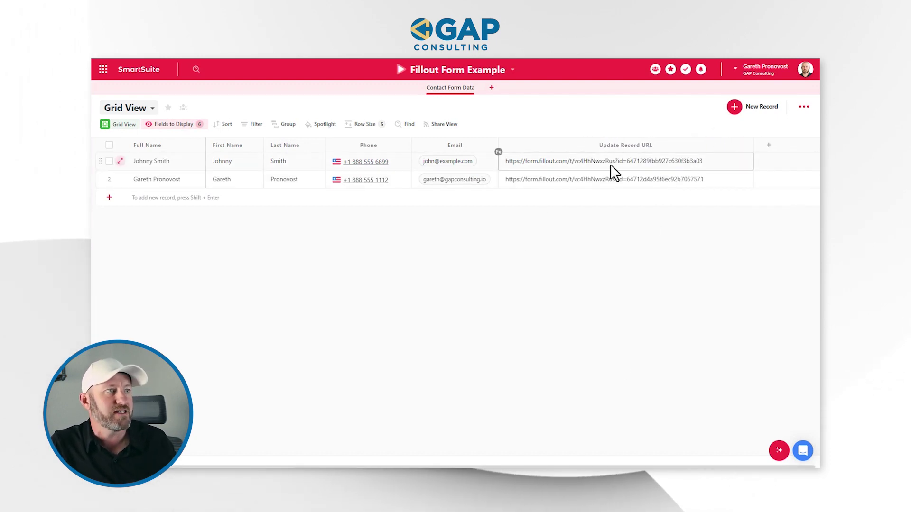
pyautogui.click(611, 159)
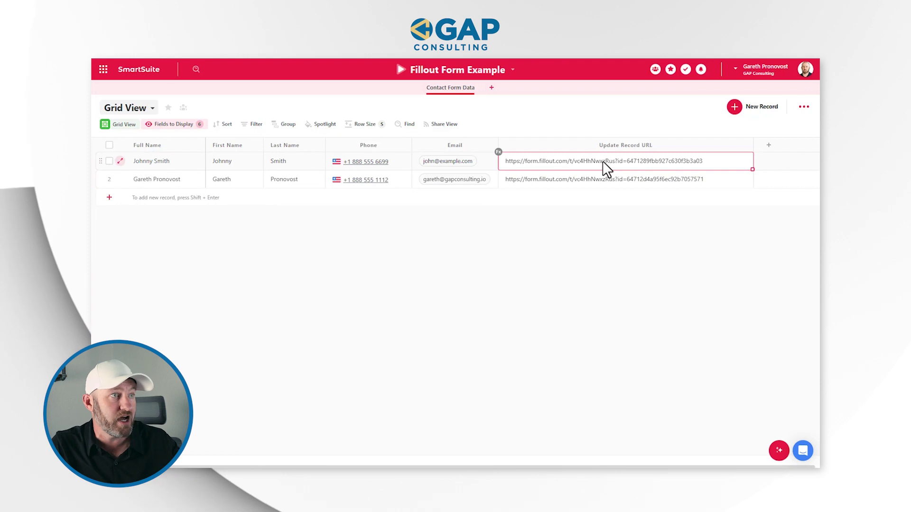
pyautogui.click(607, 178)
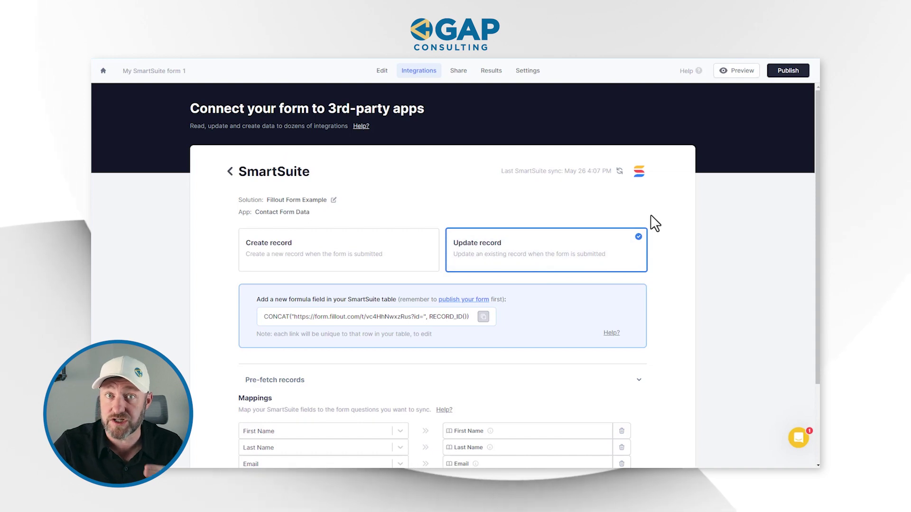
pyautogui.click(784, 71)
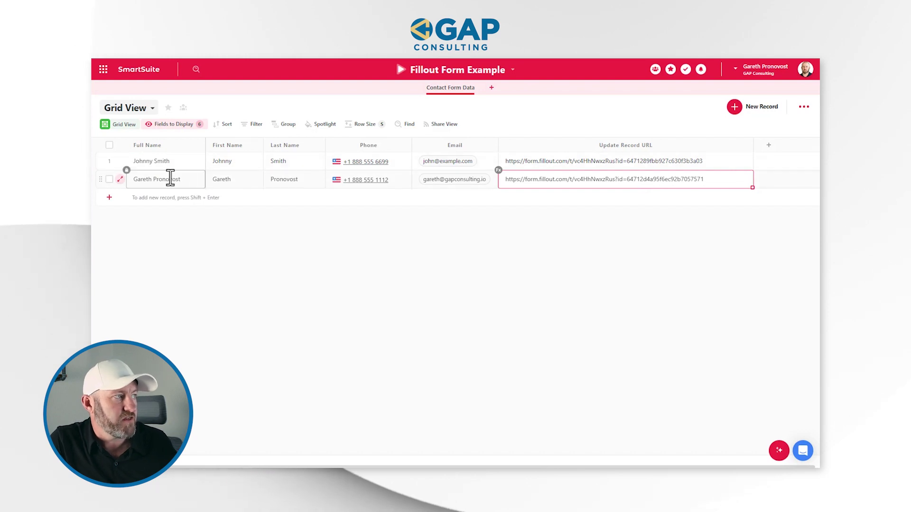
pyautogui.click(579, 189)
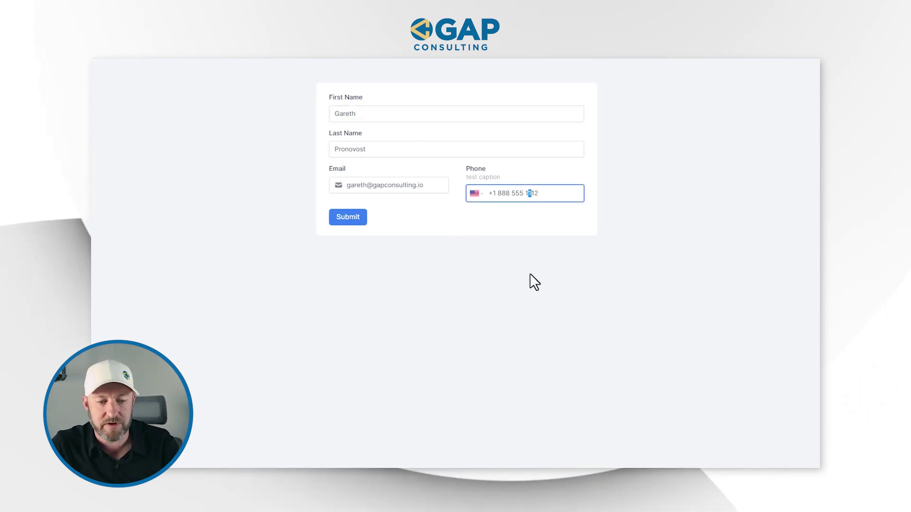
# Type 5 into the second contact's Phone field, submit the form, and return to the SmartSuite grid.
pyautogui.write('5')
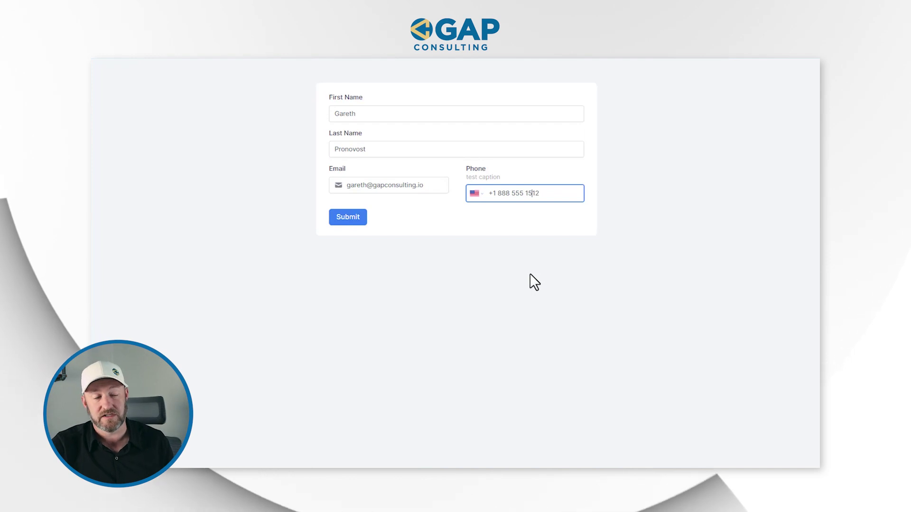
pyautogui.click(332, 218)
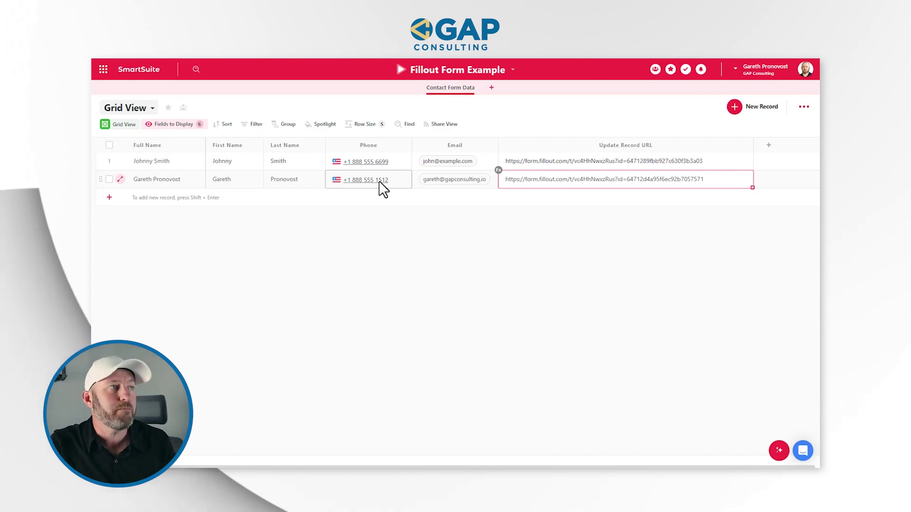
pyautogui.click(461, 75)
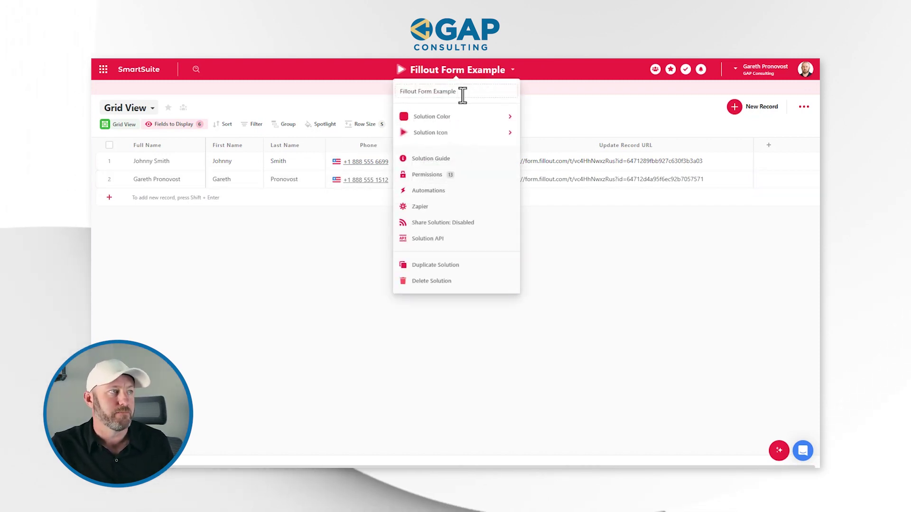
pyautogui.click(459, 192)
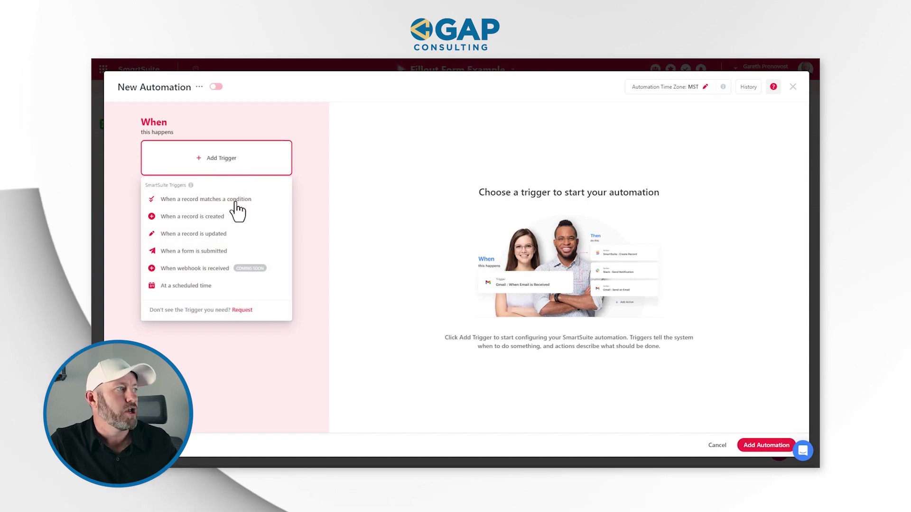
pyautogui.click(216, 218)
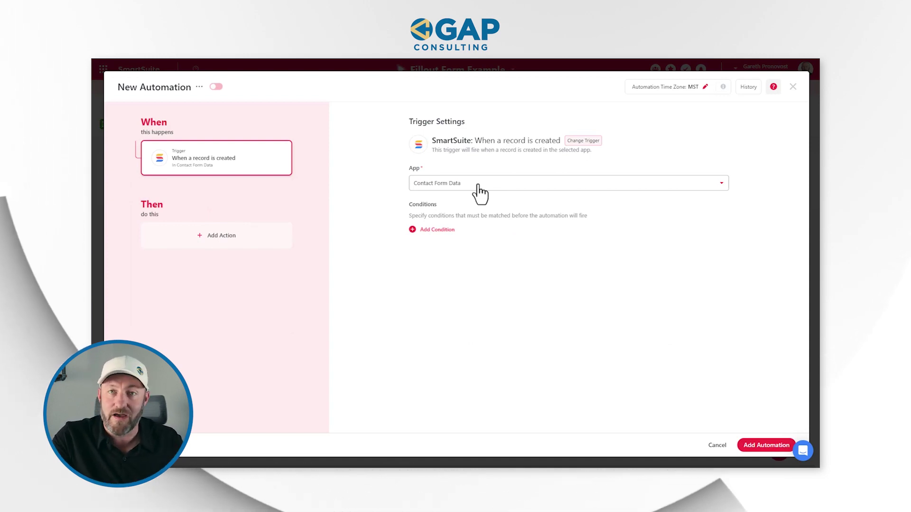
pyautogui.click(230, 243)
pyautogui.moveTo(228, 260)
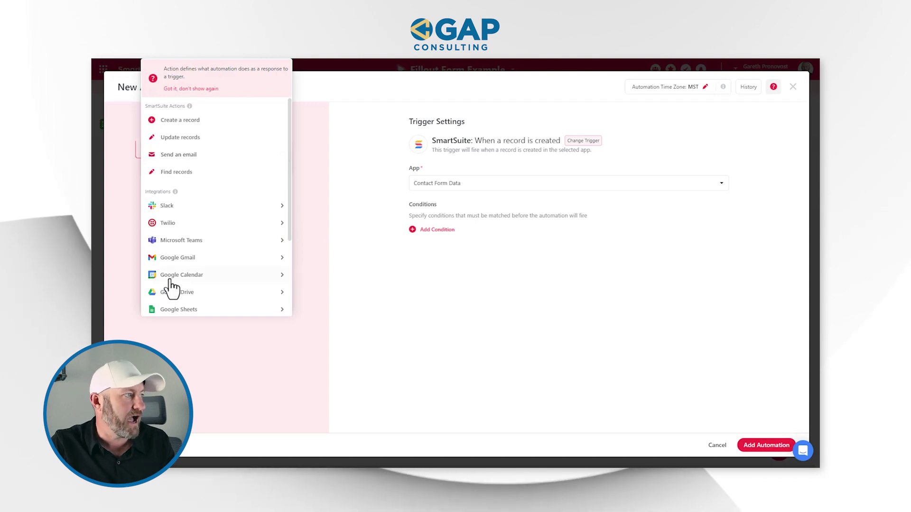
pyautogui.scroll(-2, 232, 266)
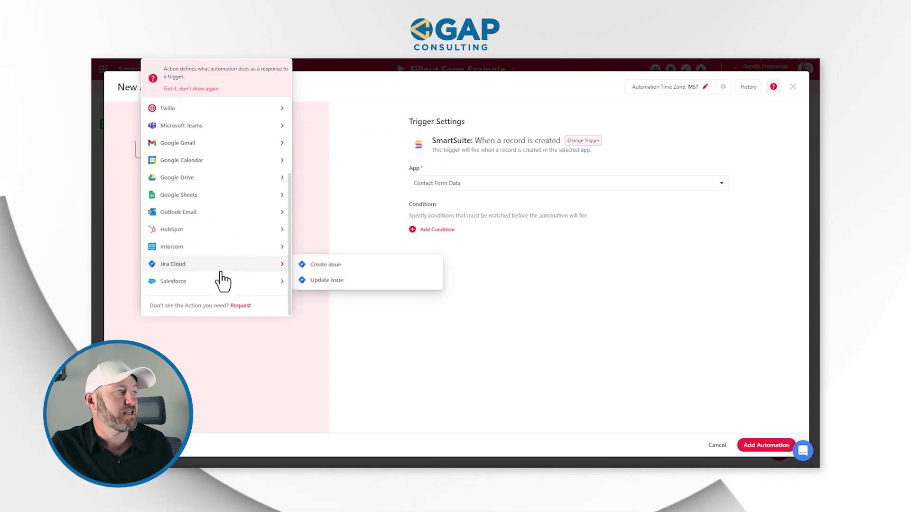
pyautogui.moveTo(214, 226)
pyautogui.scroll(3, 214, 226)
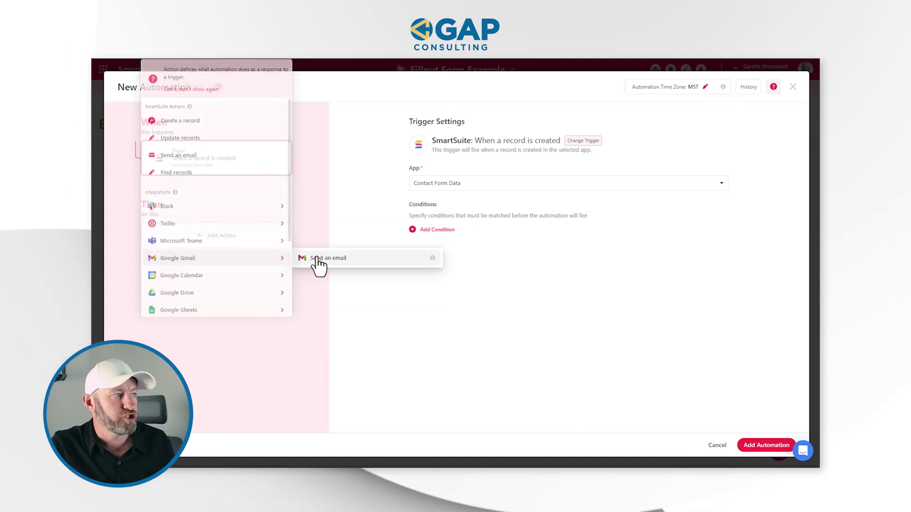
pyautogui.click(318, 260)
pyautogui.click(477, 184)
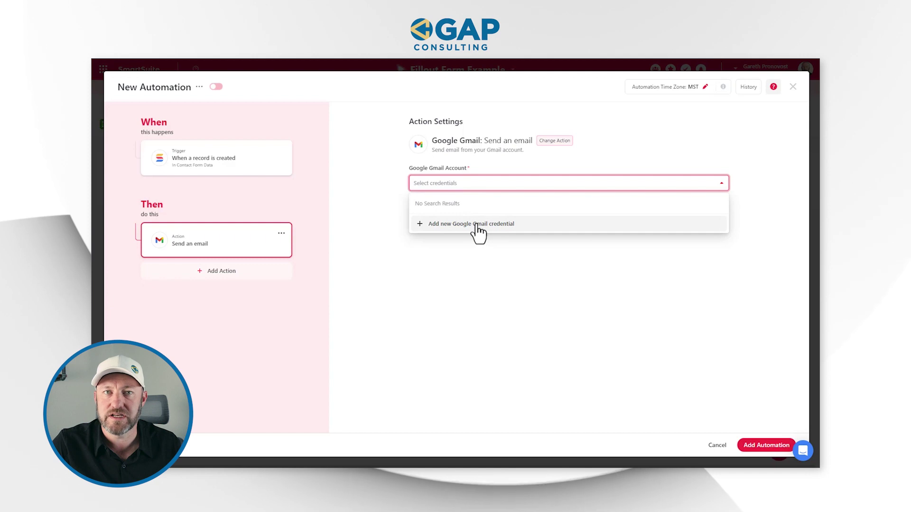
pyautogui.click(793, 87)
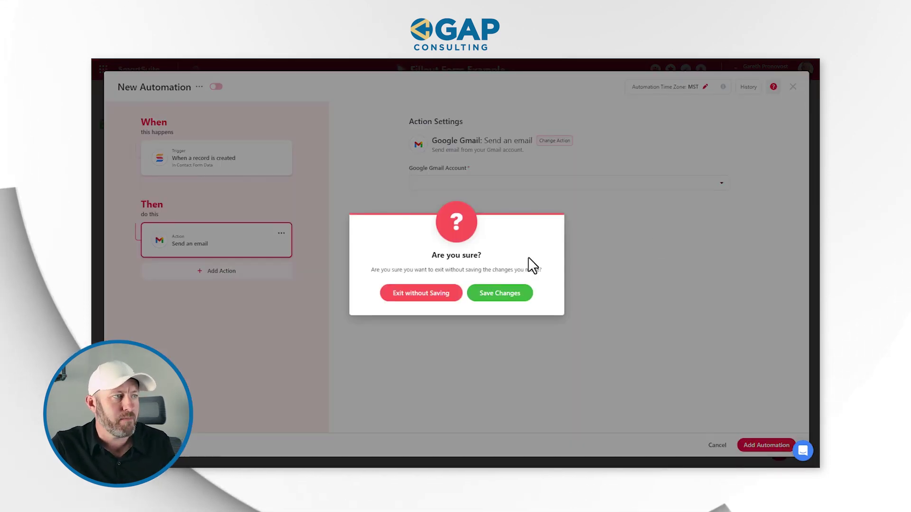
pyautogui.click(430, 295)
pyautogui.click(637, 188)
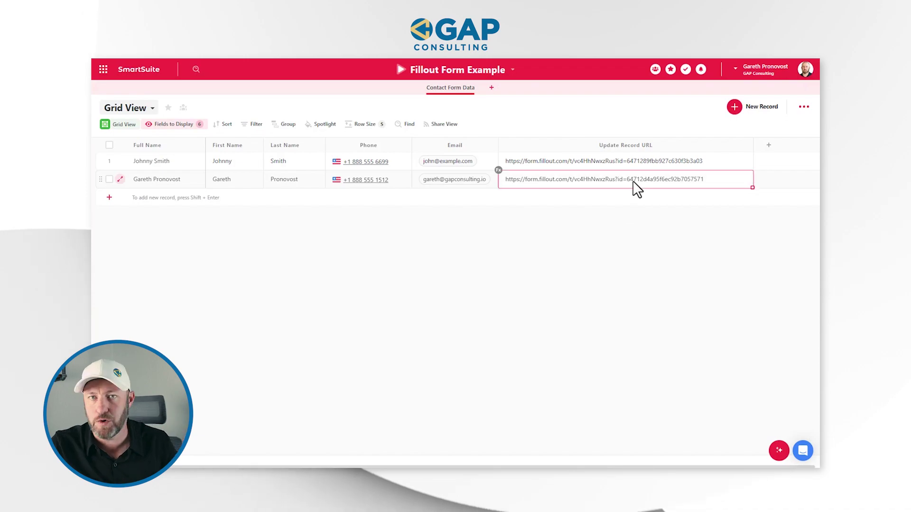